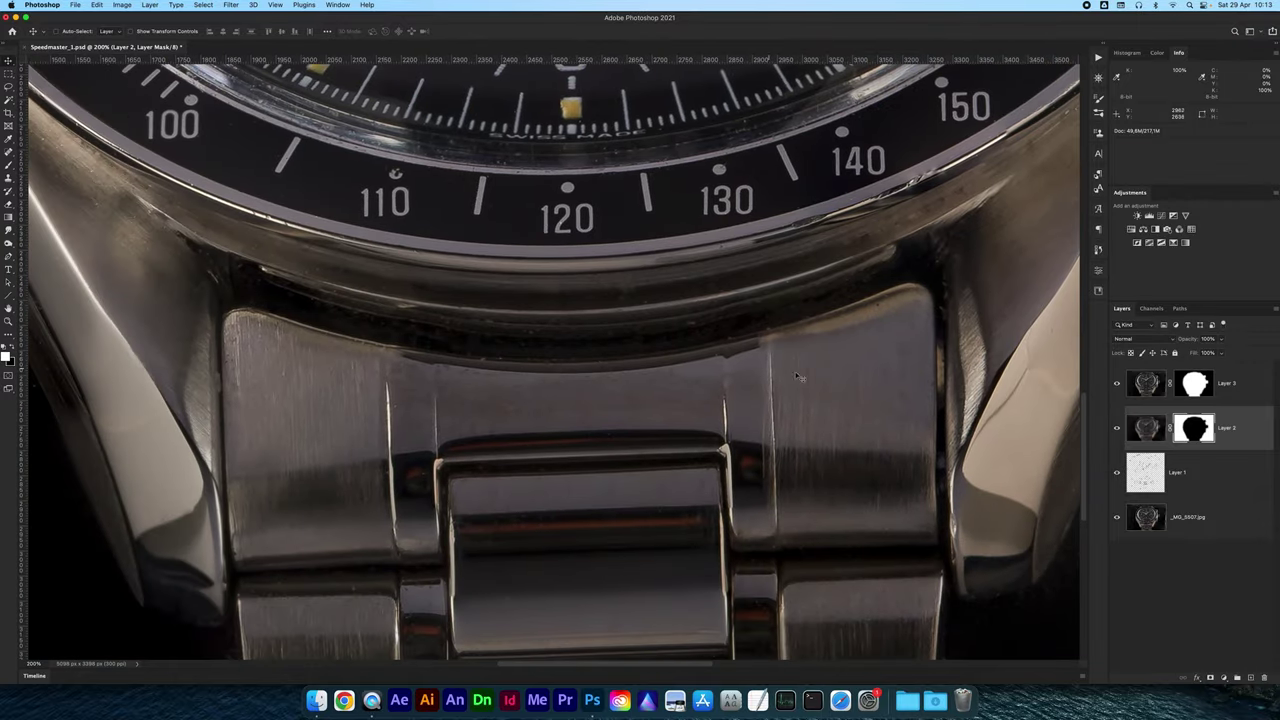
Hide Layer 3 and Layer 2, and toggle Layer 1 to compare the lower dial and bezel with and without its dust retouching.
left_click(1118, 385)
left_click(1117, 428)
left_click(1117, 479)
left_click(1117, 479)
left_click(1117, 479)
scroll(795, 383, "up", 5)
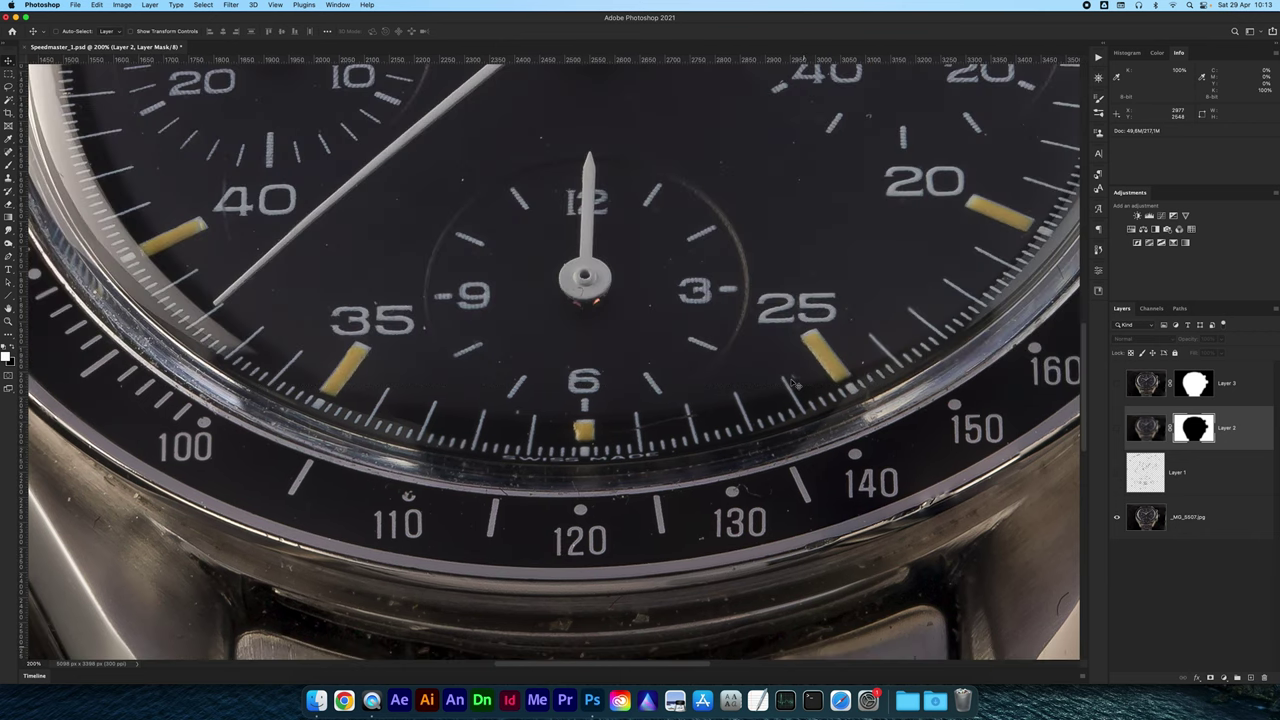
left_click(1117, 479)
double_click(1117, 479)
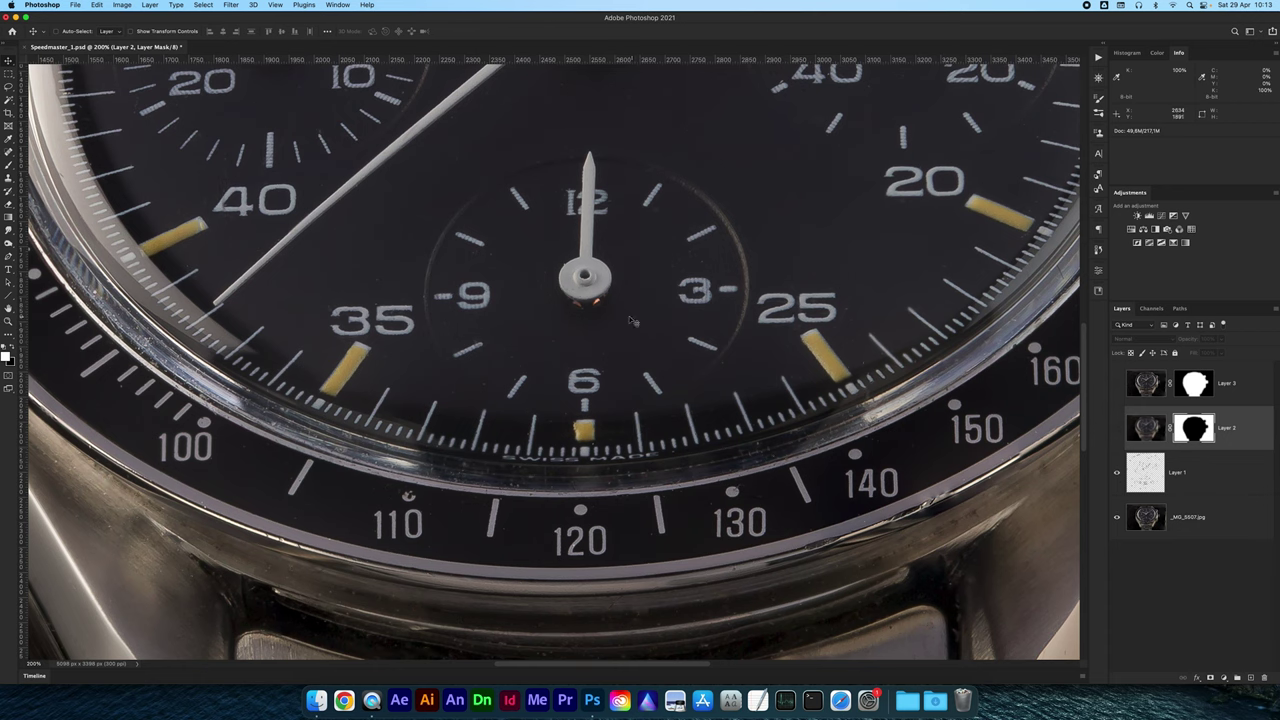
Compare the watch hands, logo and subdials with Layer 1 hidden and shown.
scroll(634, 322, "up", 5)
scroll(671, 328, "up", 2)
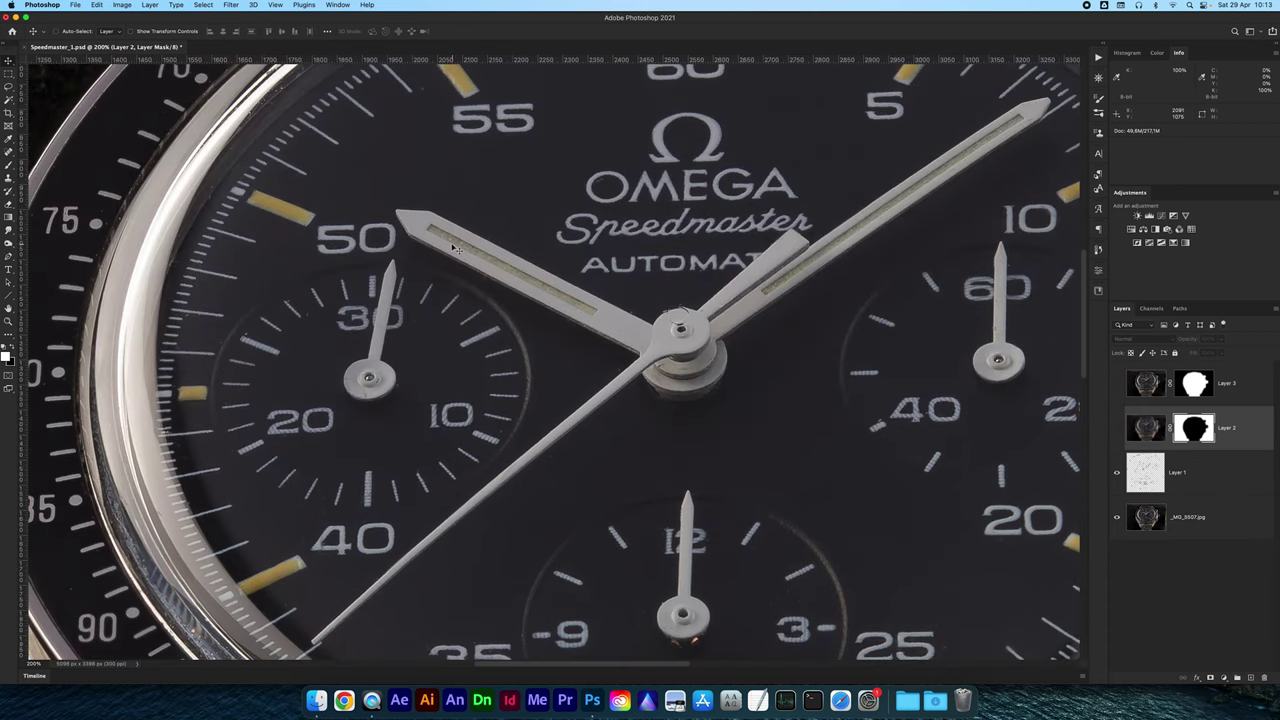
scroll(750, 300, "right", 3)
scroll(750, 300, "up", 1)
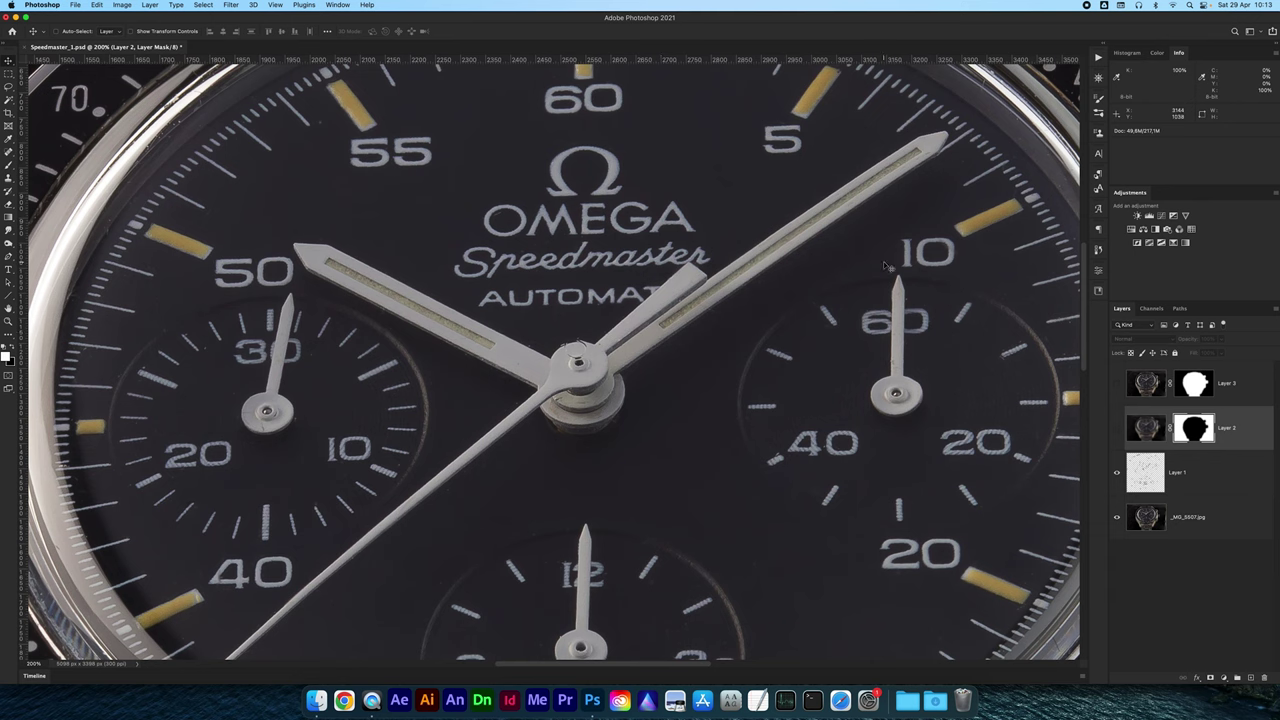
left_click(1117, 472)
left_click(1117, 472)
left_click(1117, 472)
left_click(1117, 472)
left_click(1117, 472)
Examine the upper and left bezel, and compare the bracelet and lower case with Layer 1 hidden and shown.
scroll(681, 290, "up", 5)
scroll(681, 290, "left", 3)
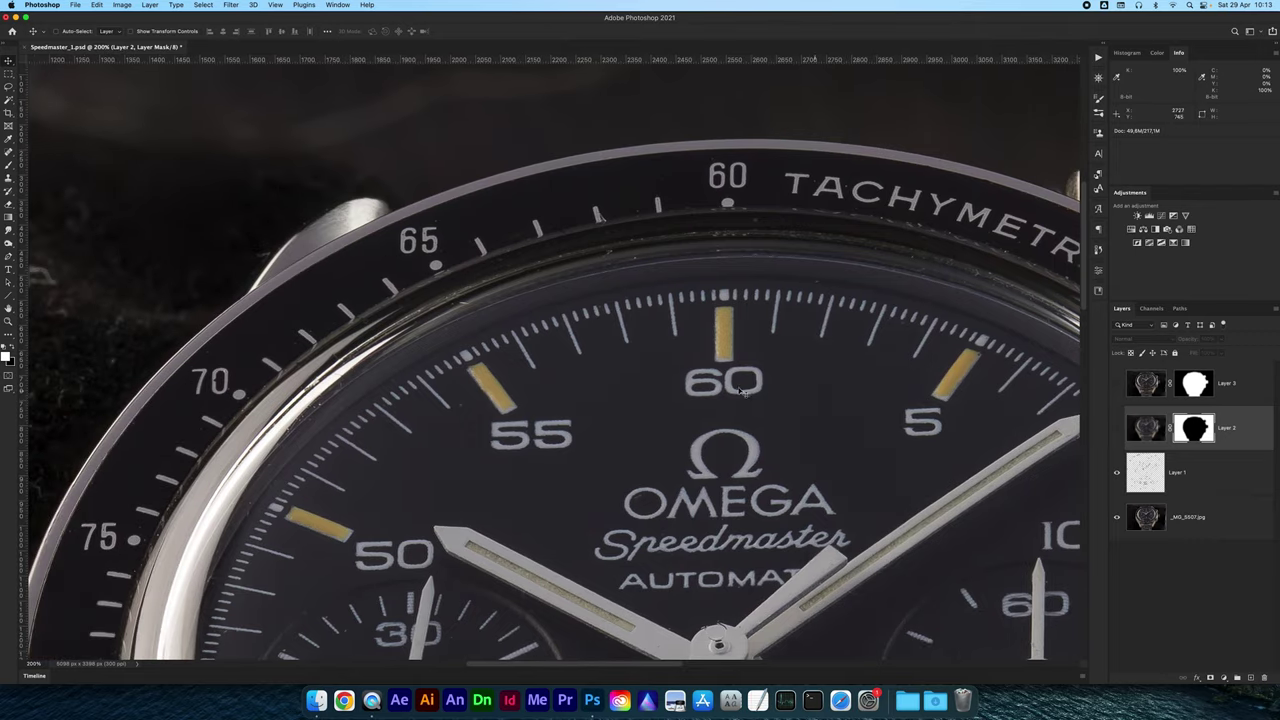
scroll(718, 386, "down", 2)
scroll(718, 386, "left", 2)
scroll(718, 384, "down", 10)
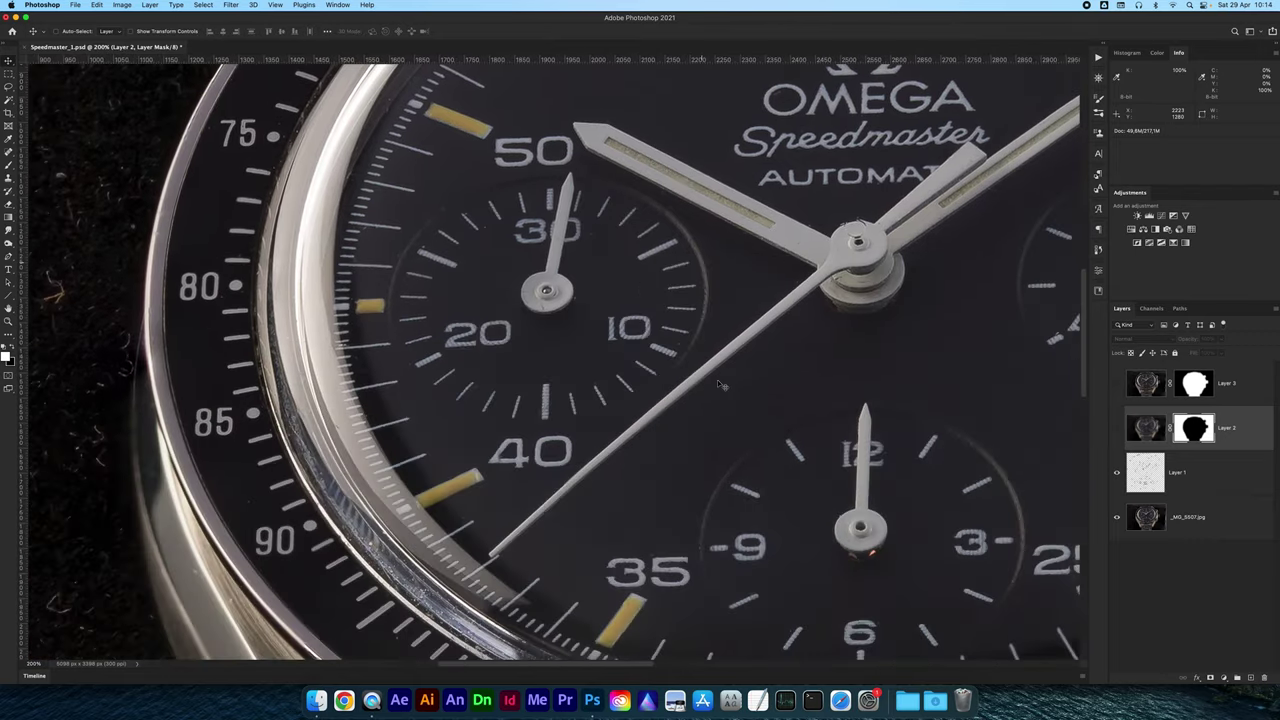
scroll(718, 384, "down", 5)
scroll(718, 384, "right", 2)
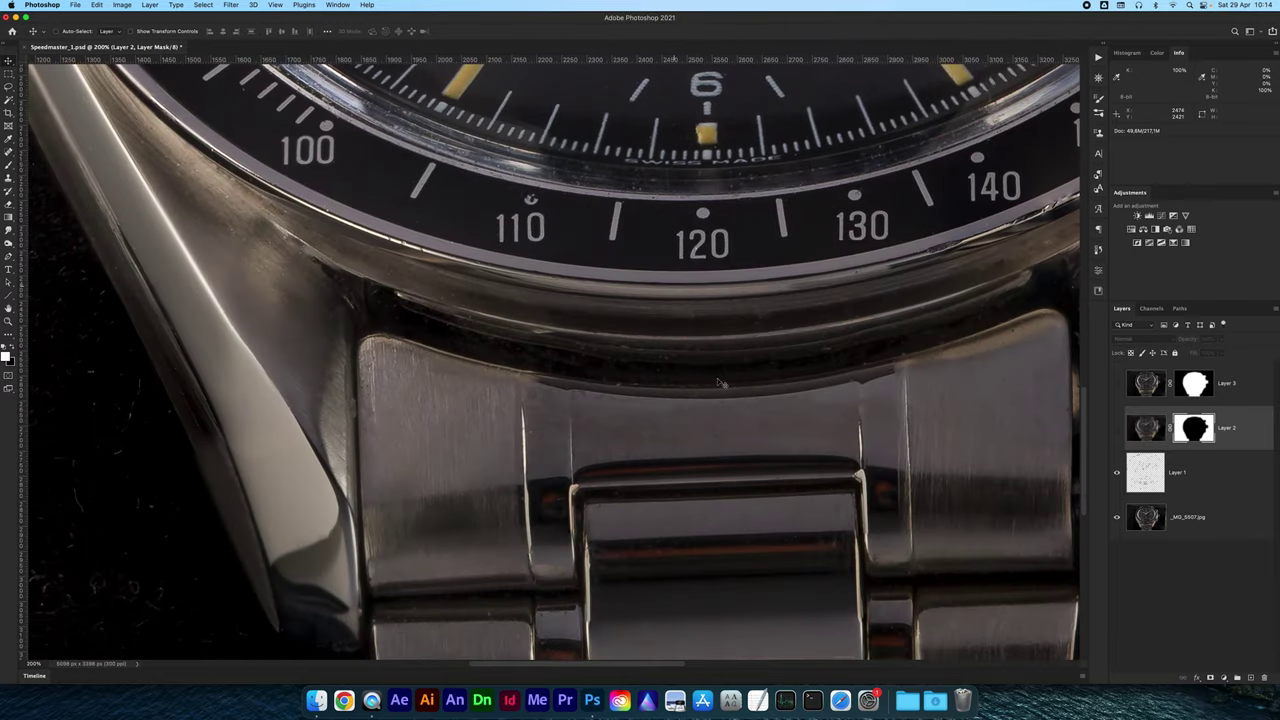
left_click(1117, 472)
left_click(1117, 472)
left_click(1117, 472)
left_click(1117, 472)
Examine the retouched right lug, pushers, tachymeter bezel and dial at 200% for remaining dust and scratches.
scroll(850, 209, "right", 5)
scroll(850, 209, "right", 5)
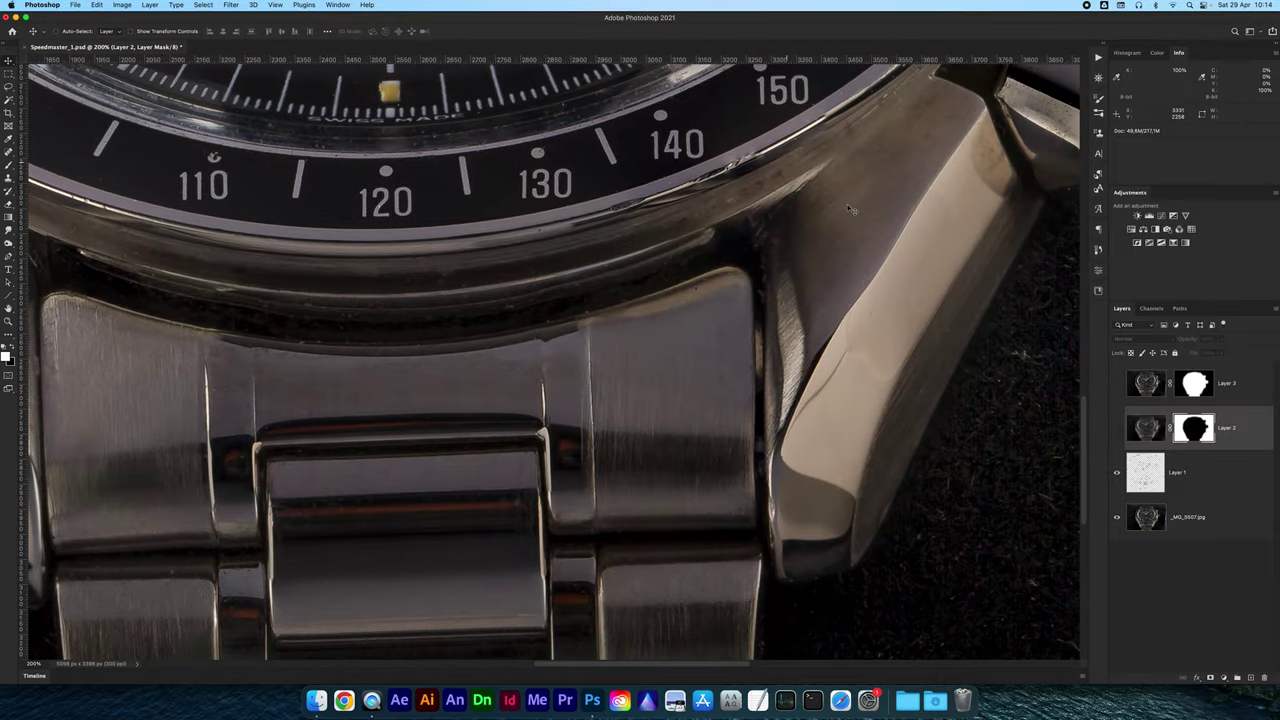
scroll(850, 209, "up", 5)
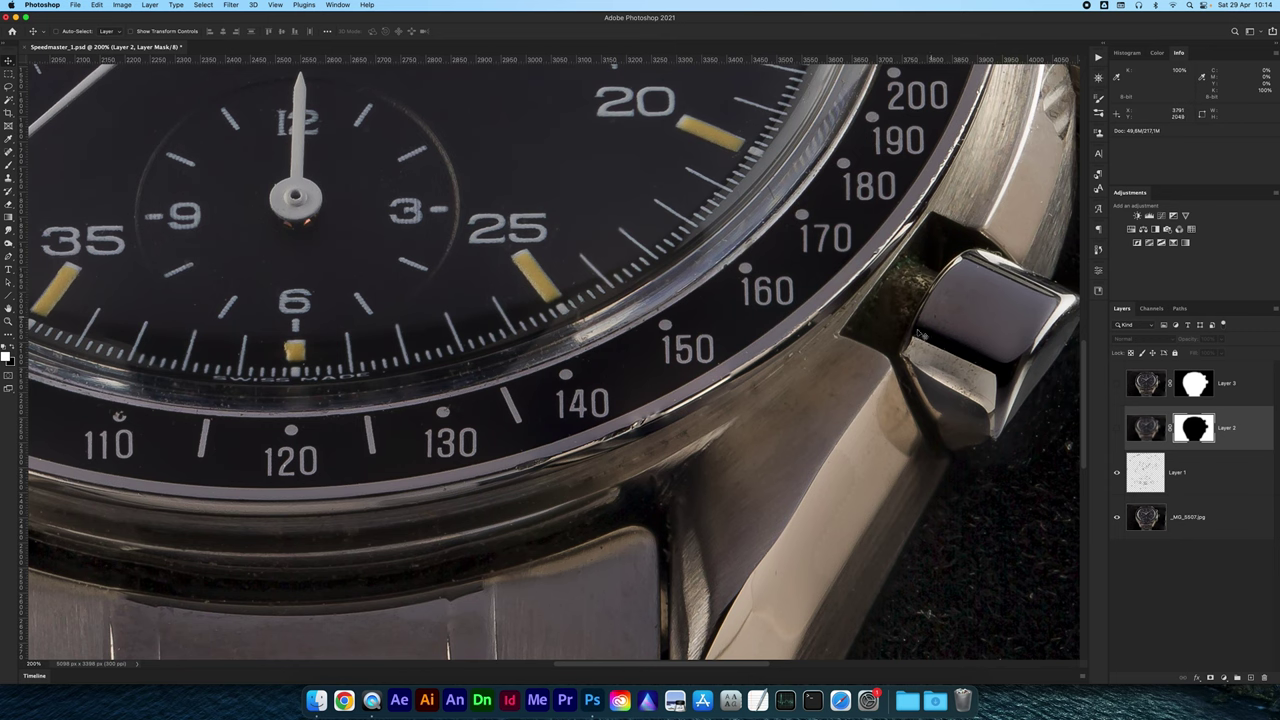
scroll(915, 288, "up", 10)
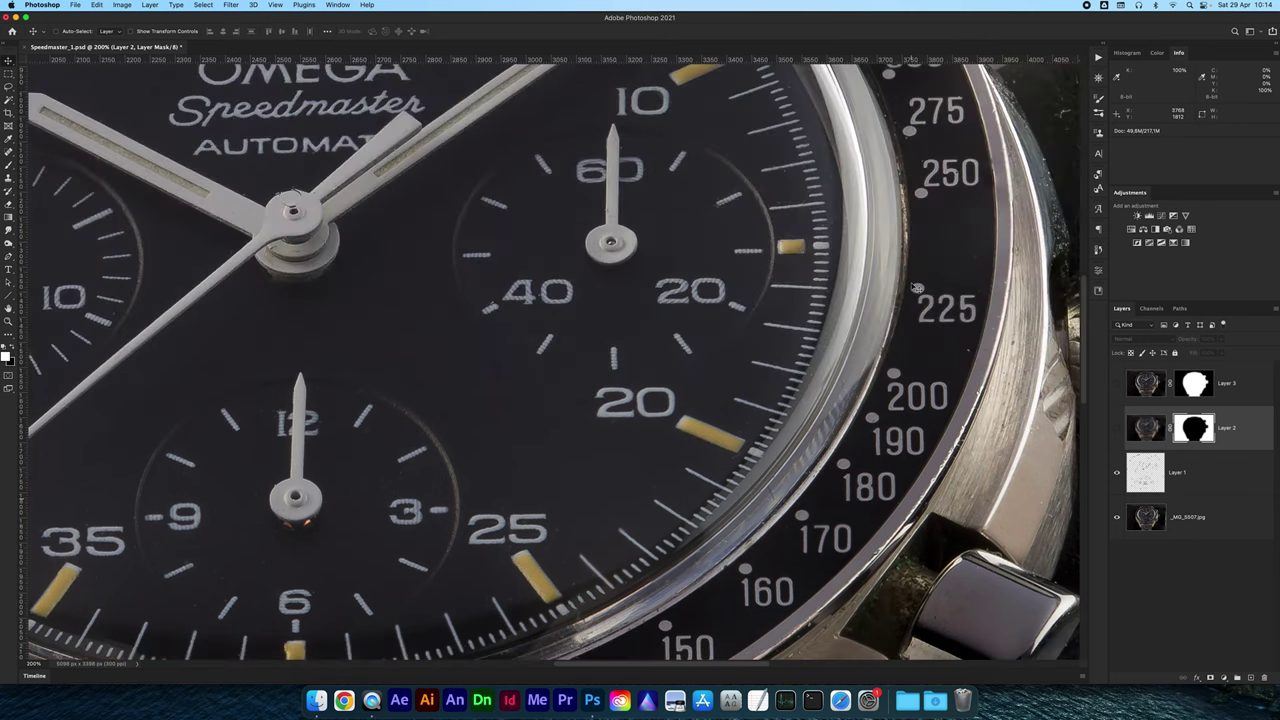
scroll(913, 288, "up", 3)
scroll(913, 288, "left", 2)
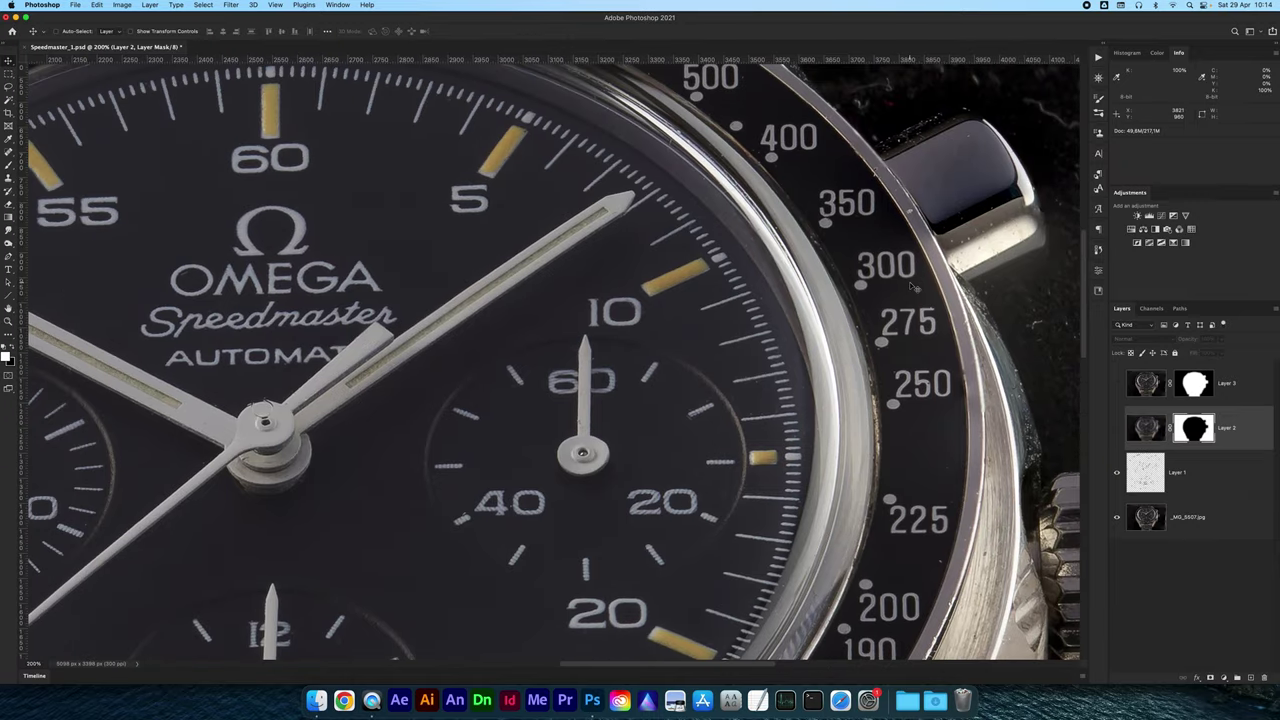
scroll(928, 302, "up", 4)
scroll(928, 302, "left", 7)
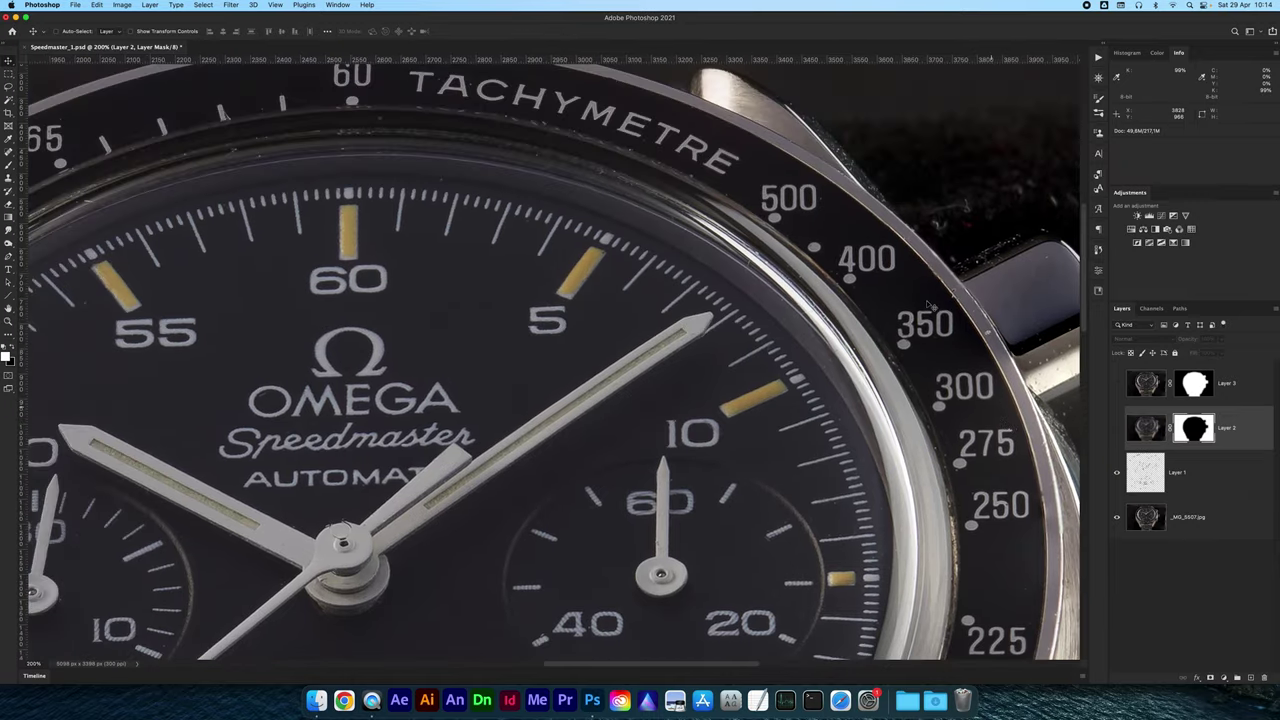
scroll(926, 300, "up", 2)
scroll(926, 300, "left", 3)
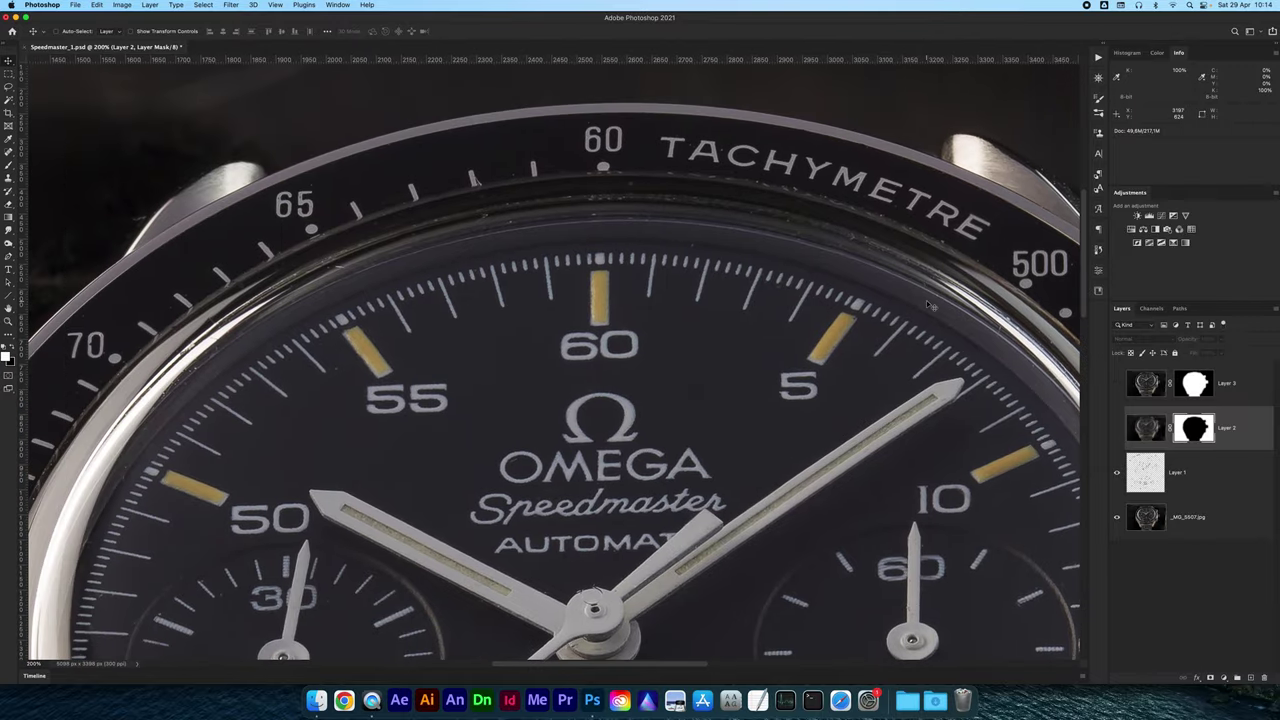
scroll(926, 300, "down", 3)
scroll(926, 300, "down", 7)
scroll(926, 300, "right", 1)
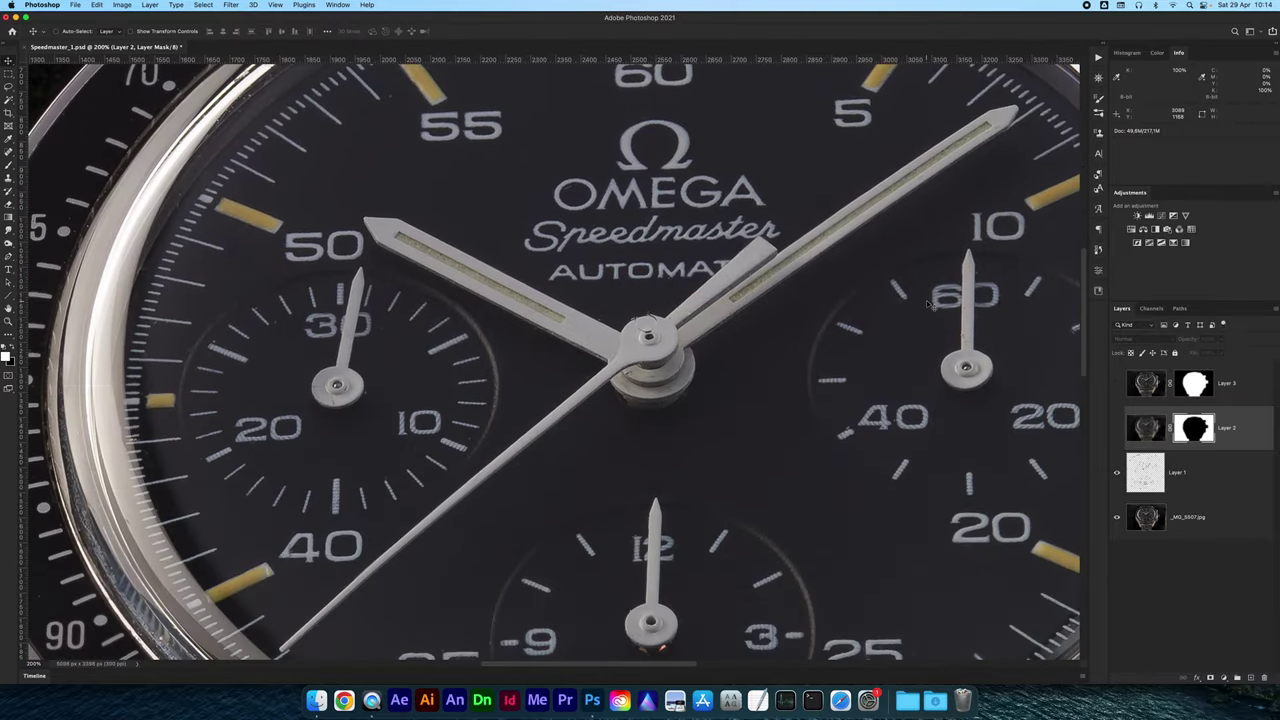
Make Layer 3 and Layer 2 visible again and view more of the watch.
key("super+minus")
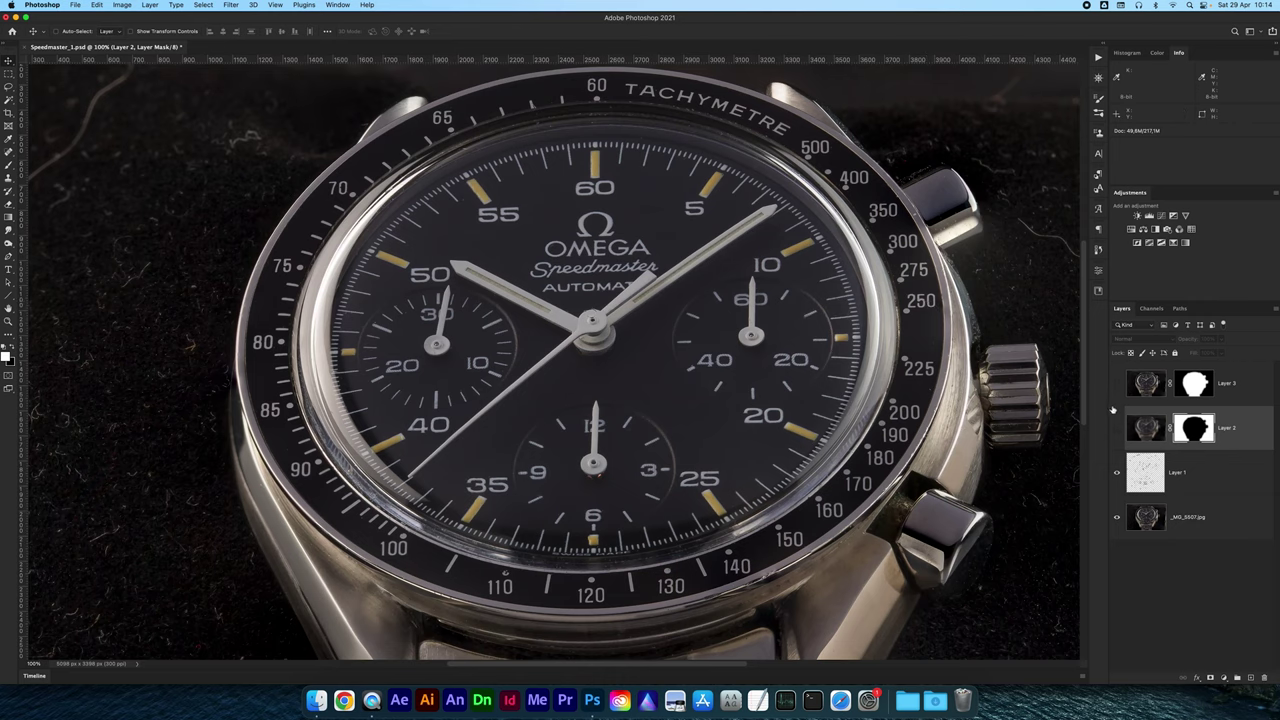
left_click_drag(1116, 392, 1117, 427)
key("super+minus")
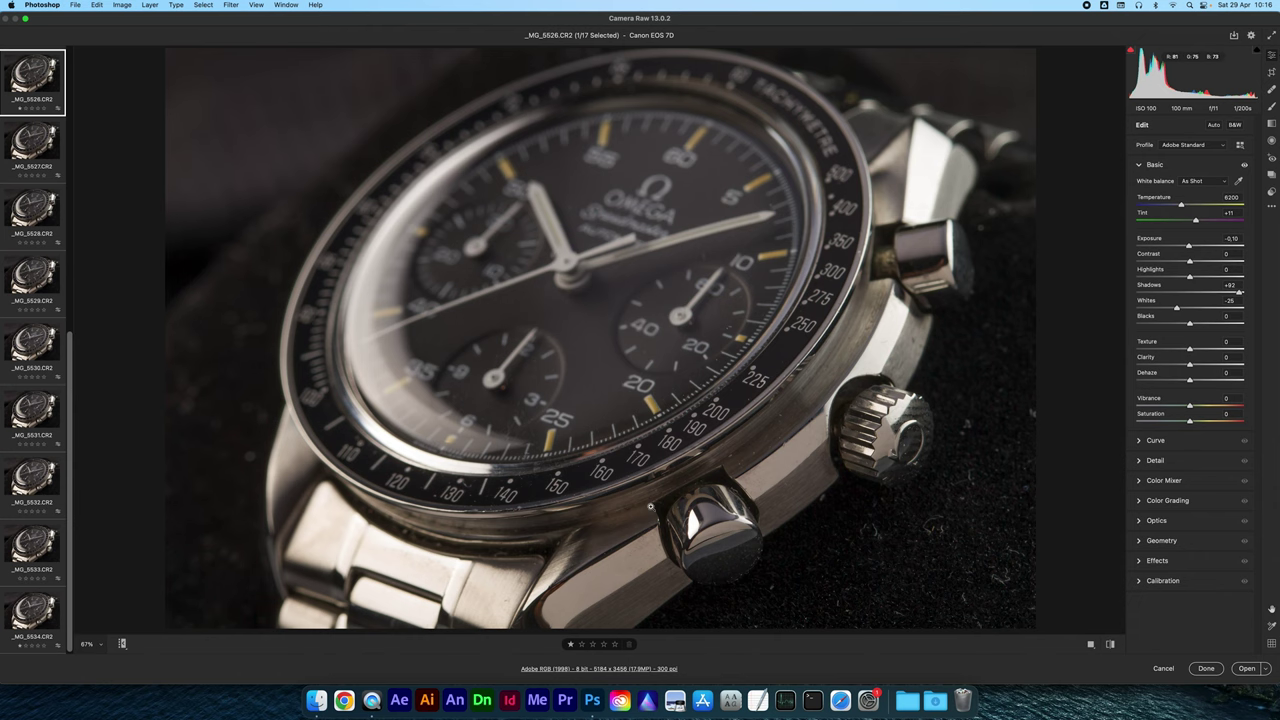
Examine the focus area around the lower bezel and pushers in _MG_5526.CR2, _MG_5527.CR2 and _MG_5528.CR2 at 100%.
left_click(632, 500)
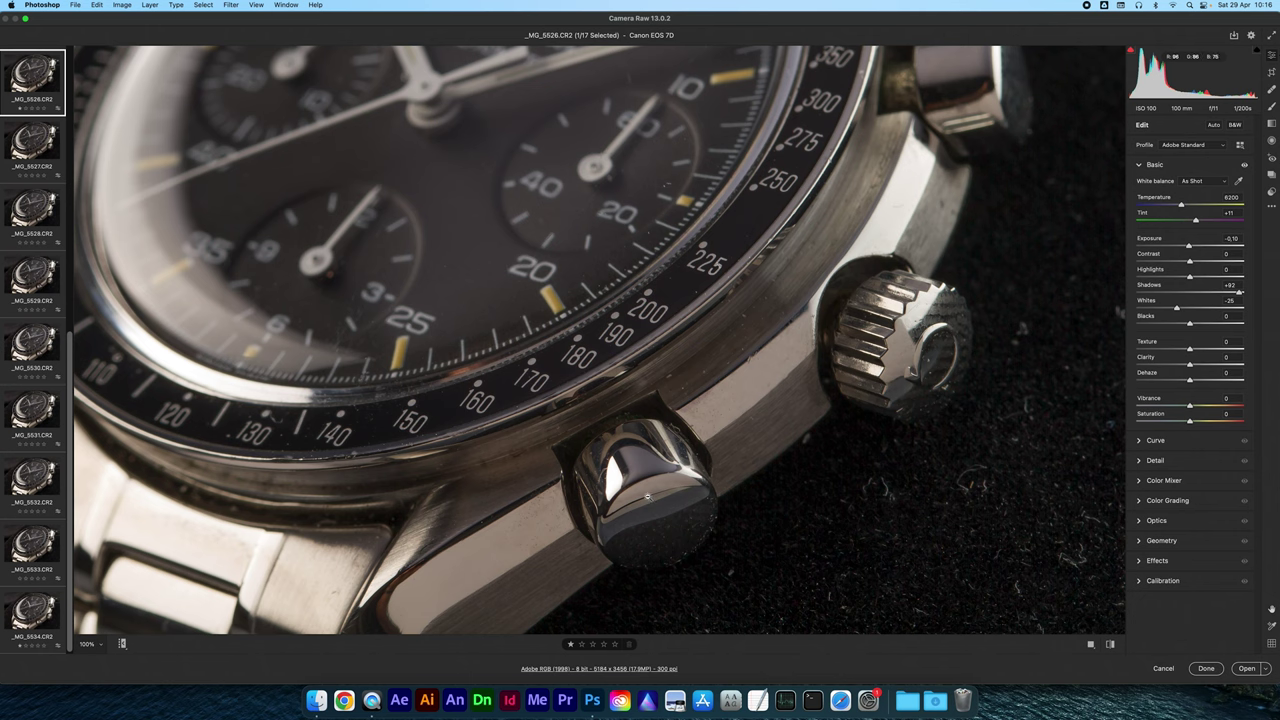
left_click(533, 470)
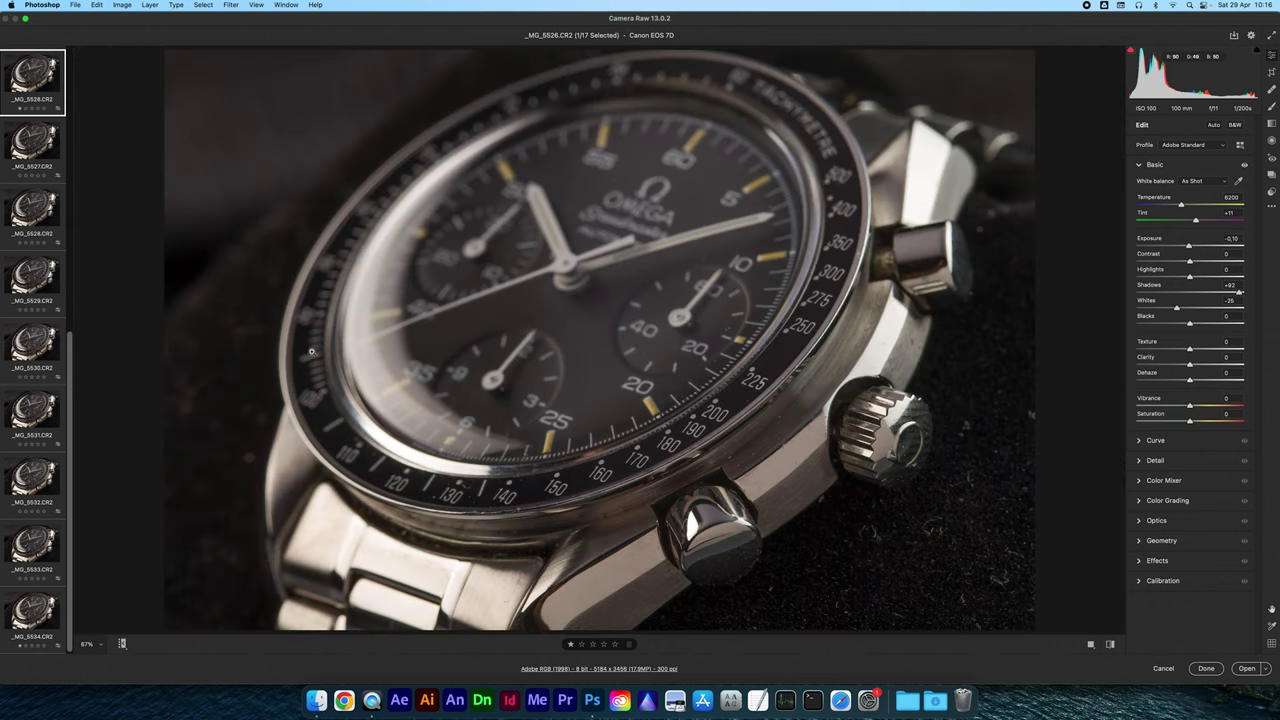
left_click(43, 157)
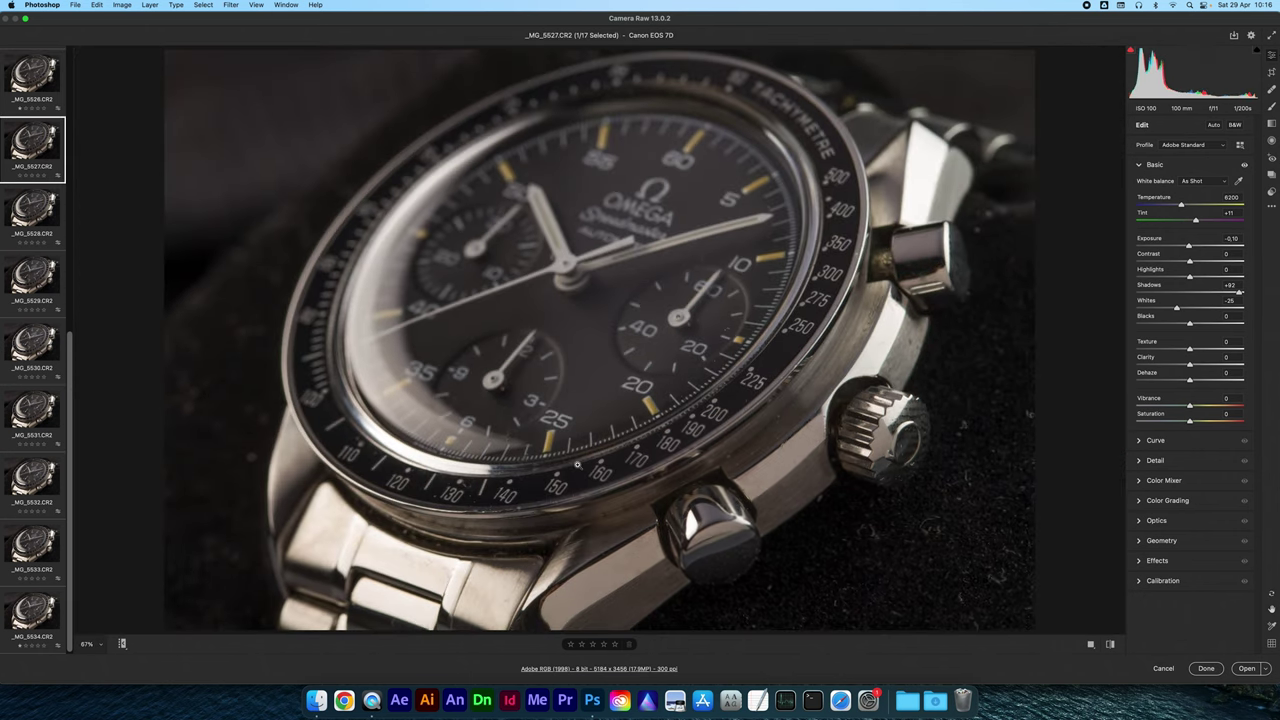
left_click(586, 484)
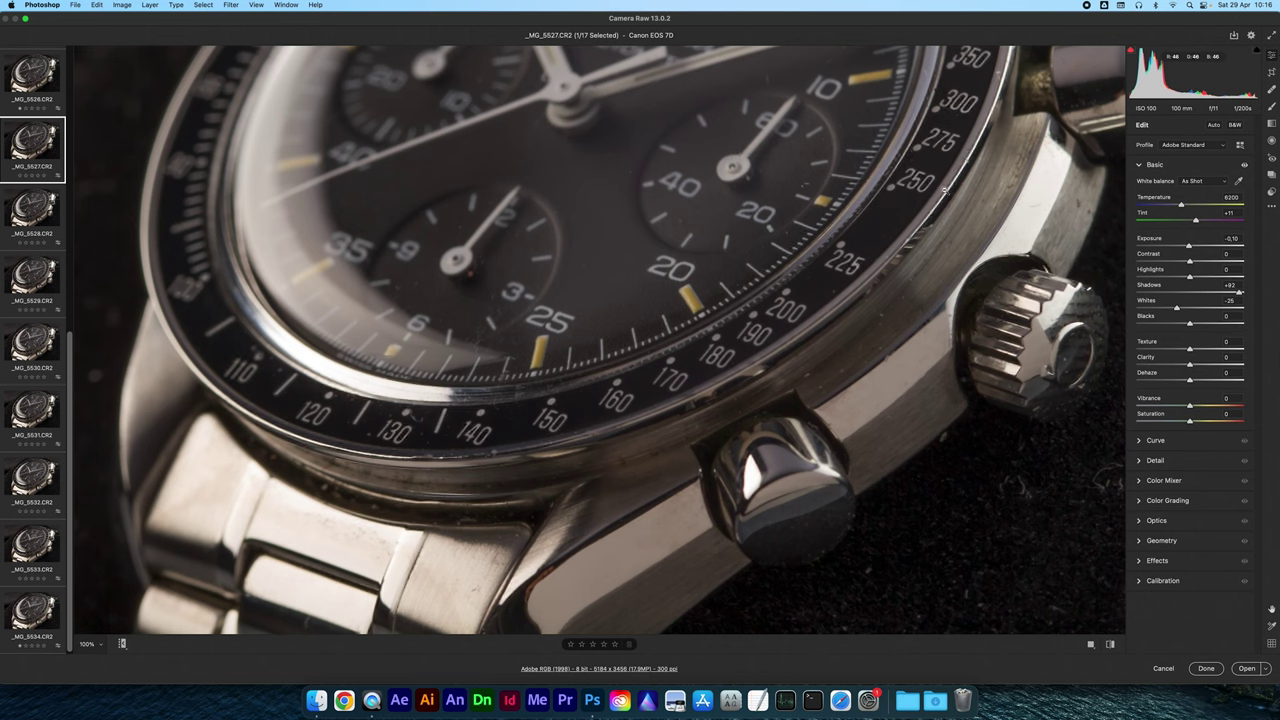
left_click(58, 206)
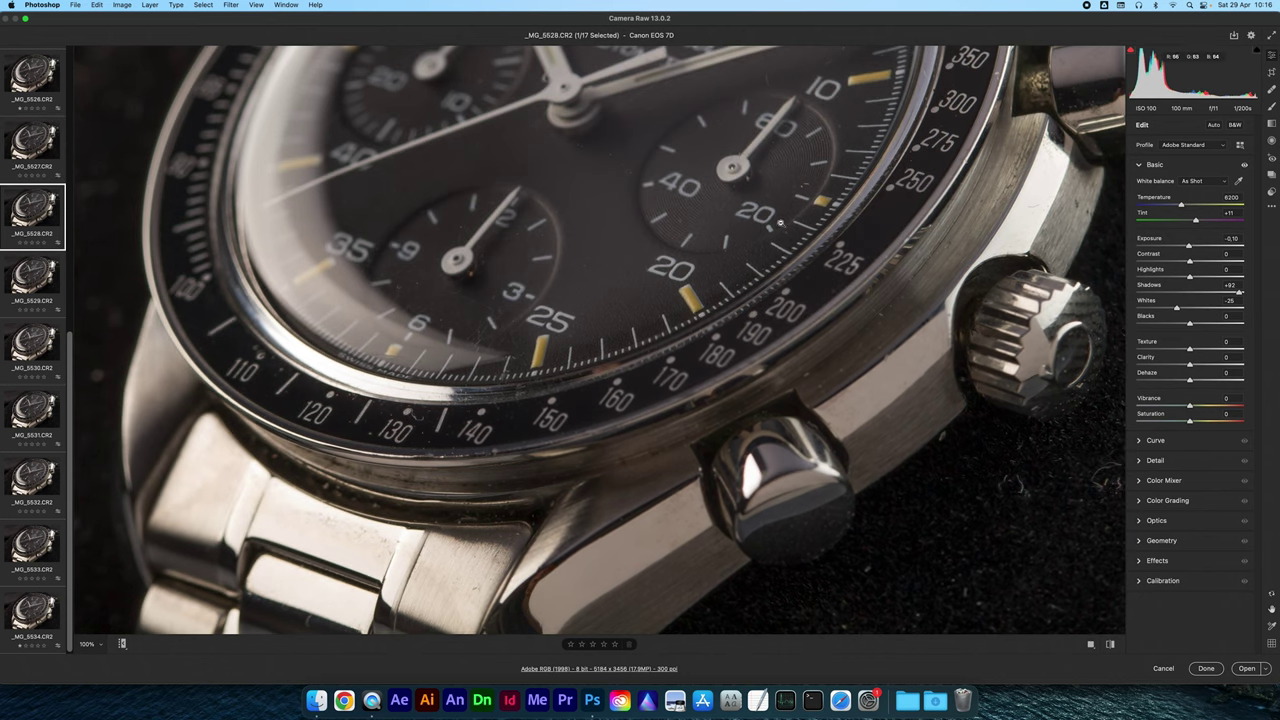
Step through the raw frames from _MG_5529.CR2 to _MG_5533.CR2 at 100%, checking where the focus falls across the dial and upper bezel.
key("Down")
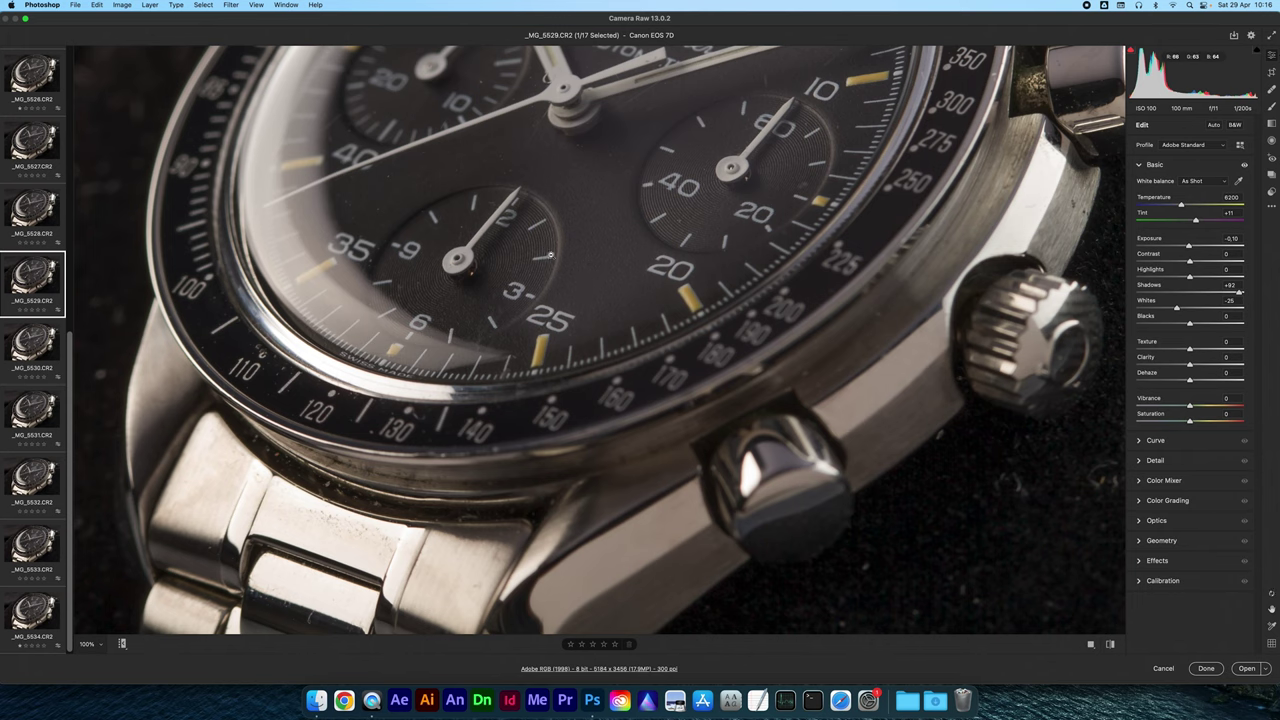
scroll(512, 168, "up", 5)
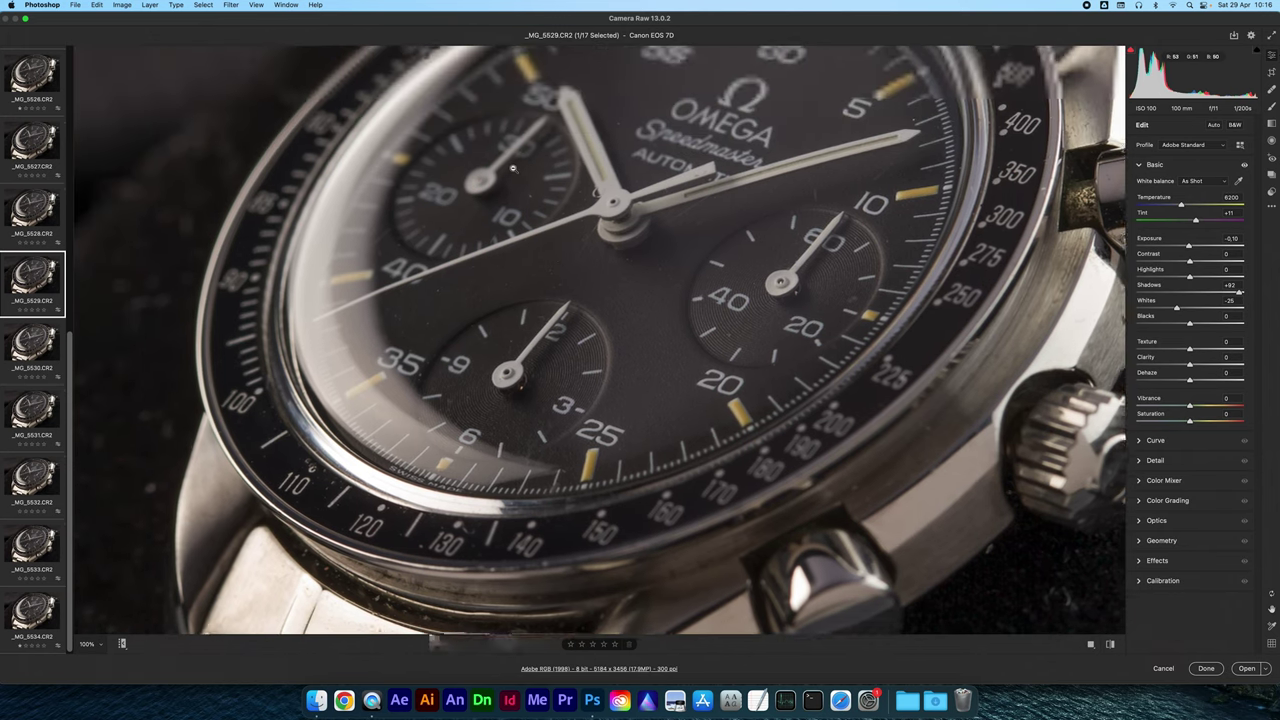
scroll(512, 168, "up", 3)
scroll(675, 276, "up", 1)
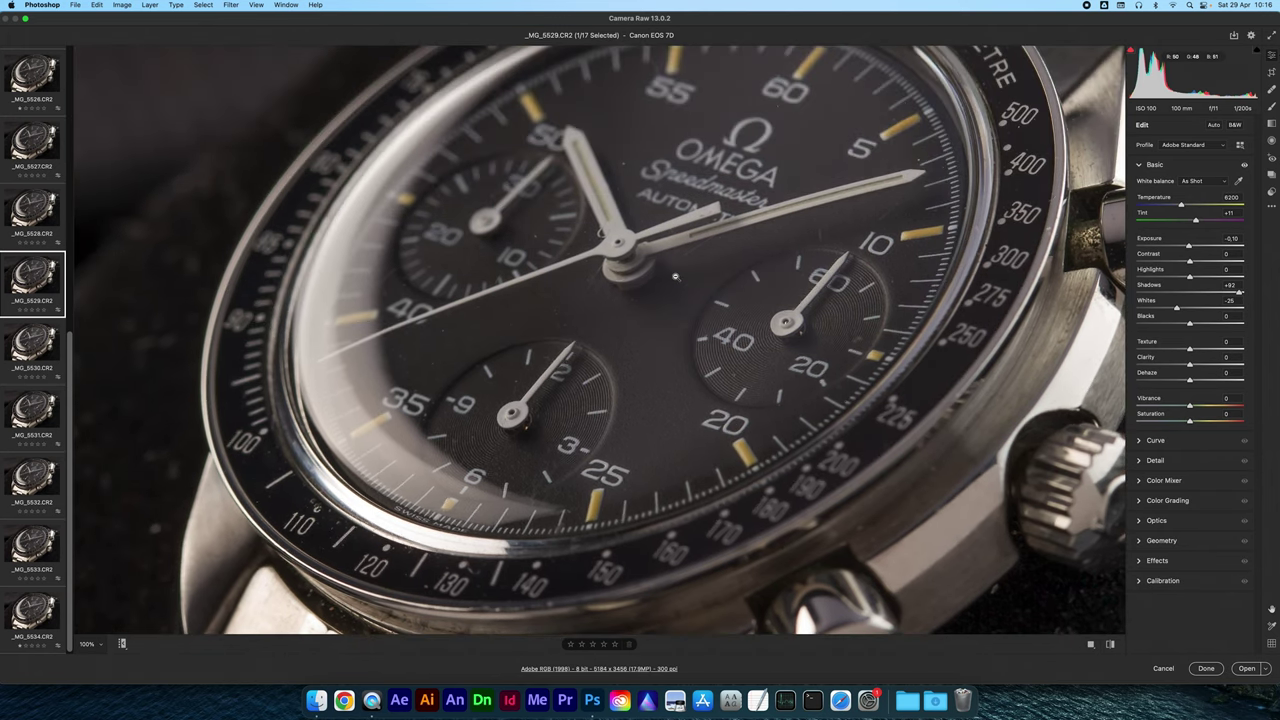
key("Down")
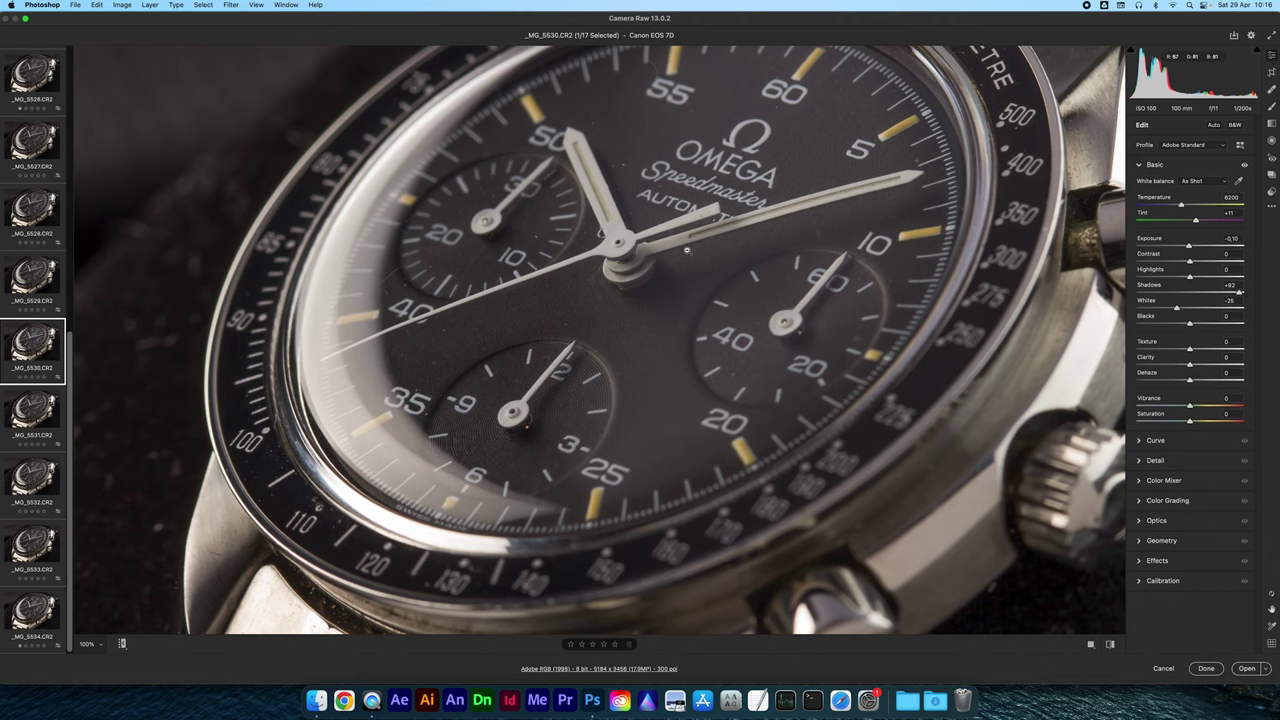
key("Down")
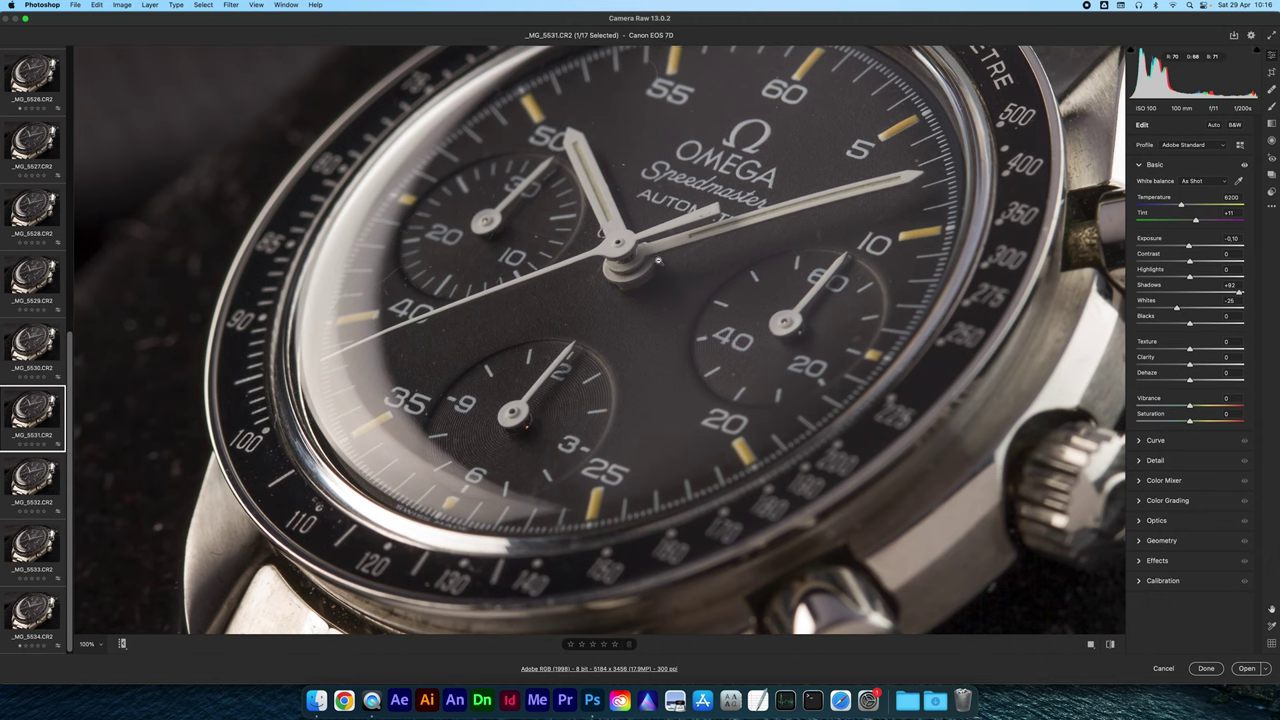
scroll(655, 240, "up", 2)
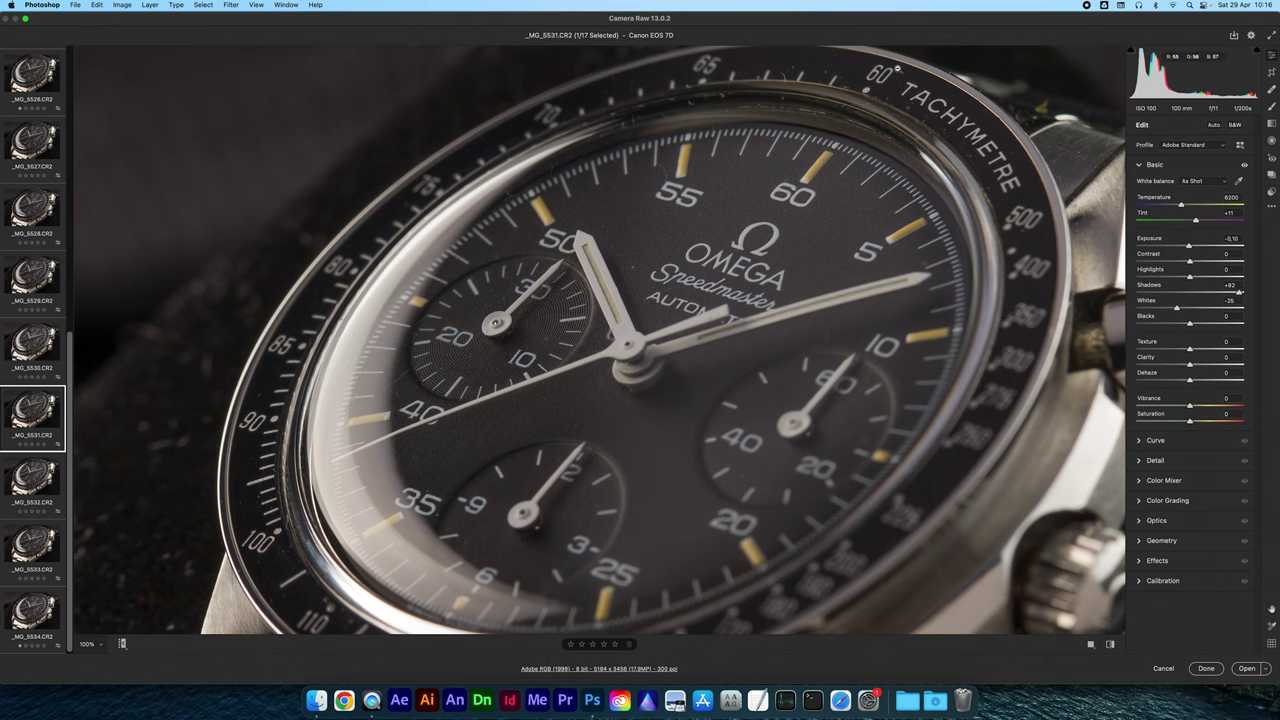
key("Down")
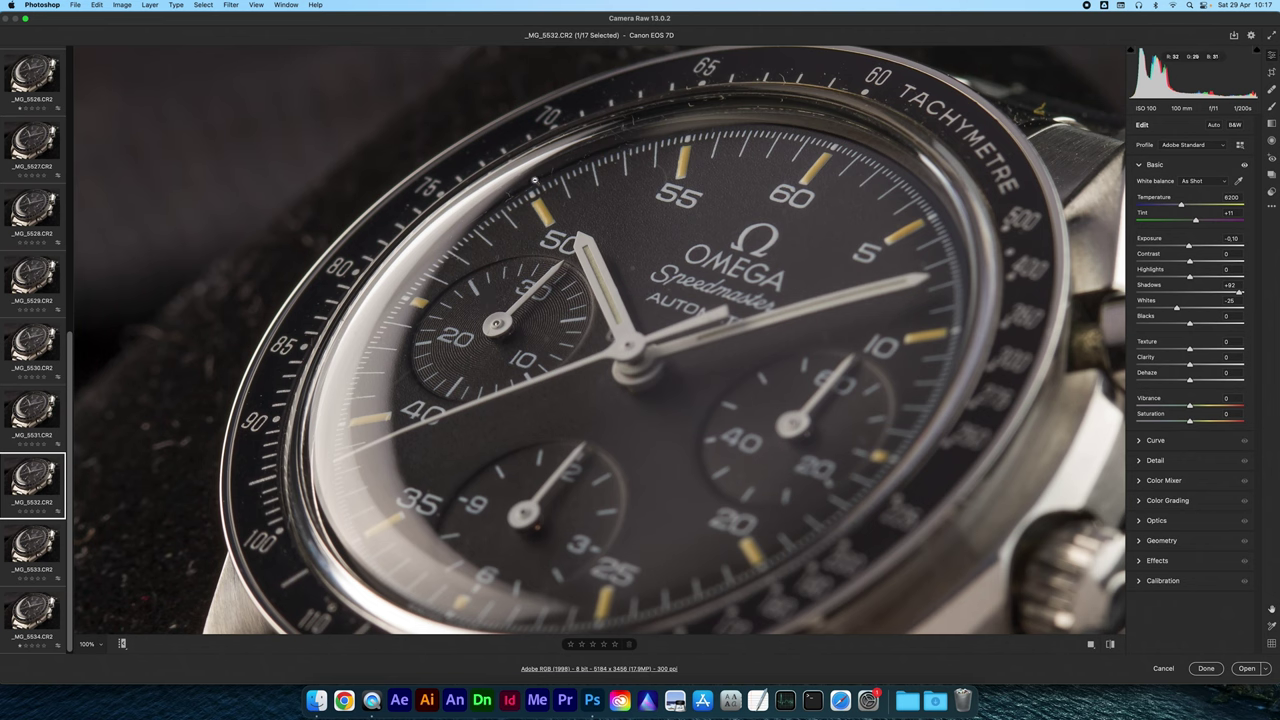
key("Down")
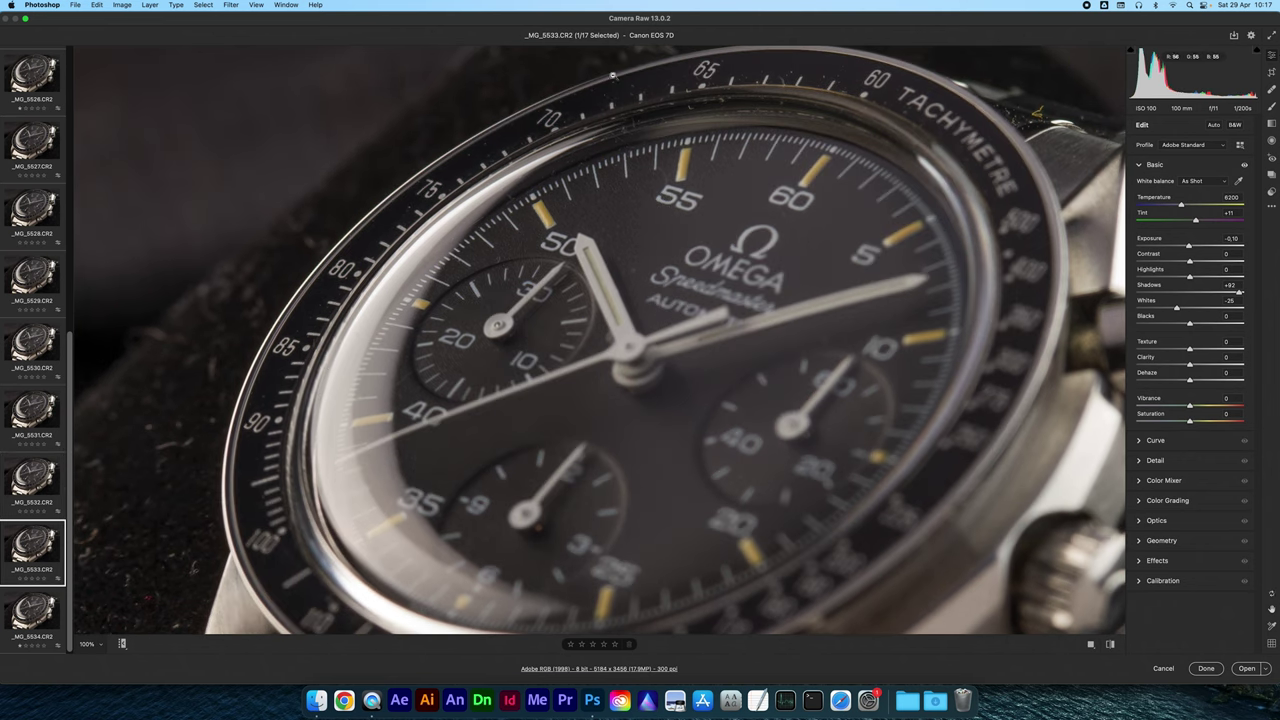
key("Down")
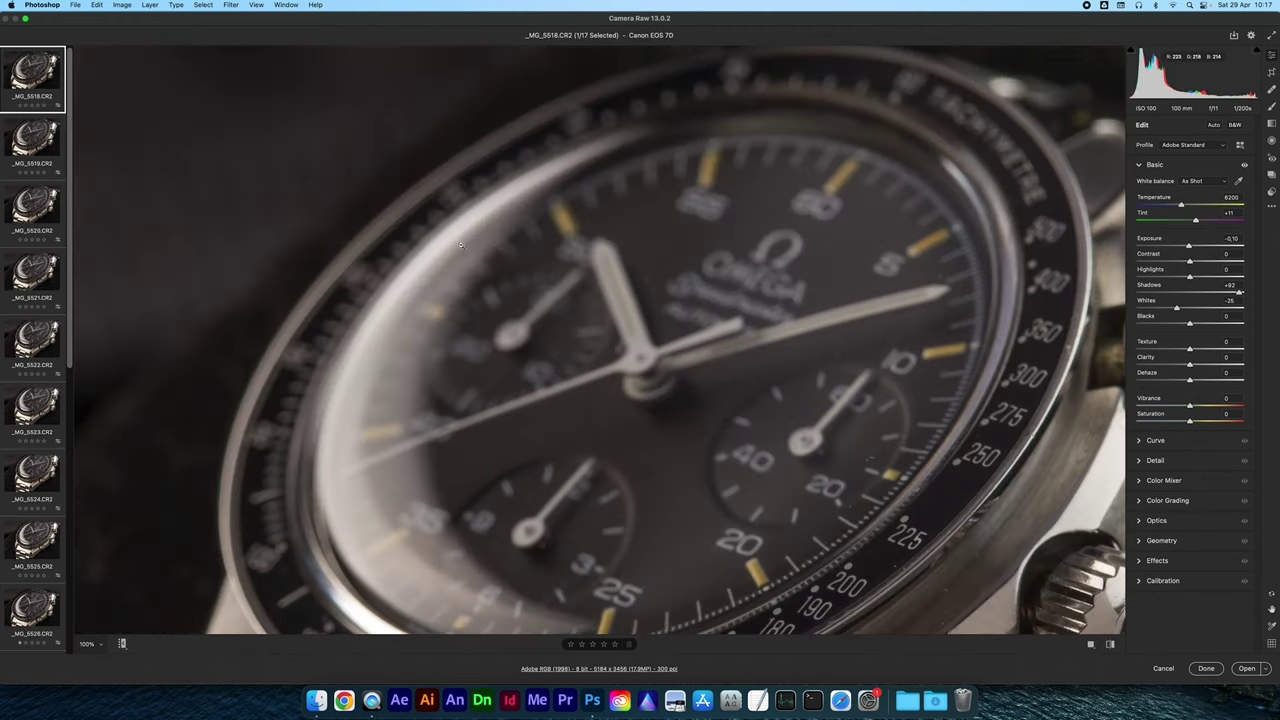
Compare the whole watch in frames _MG_5533.CR2 back to _MG_5529.CR2, and return to _MG_5531.CR2.
key("Up")
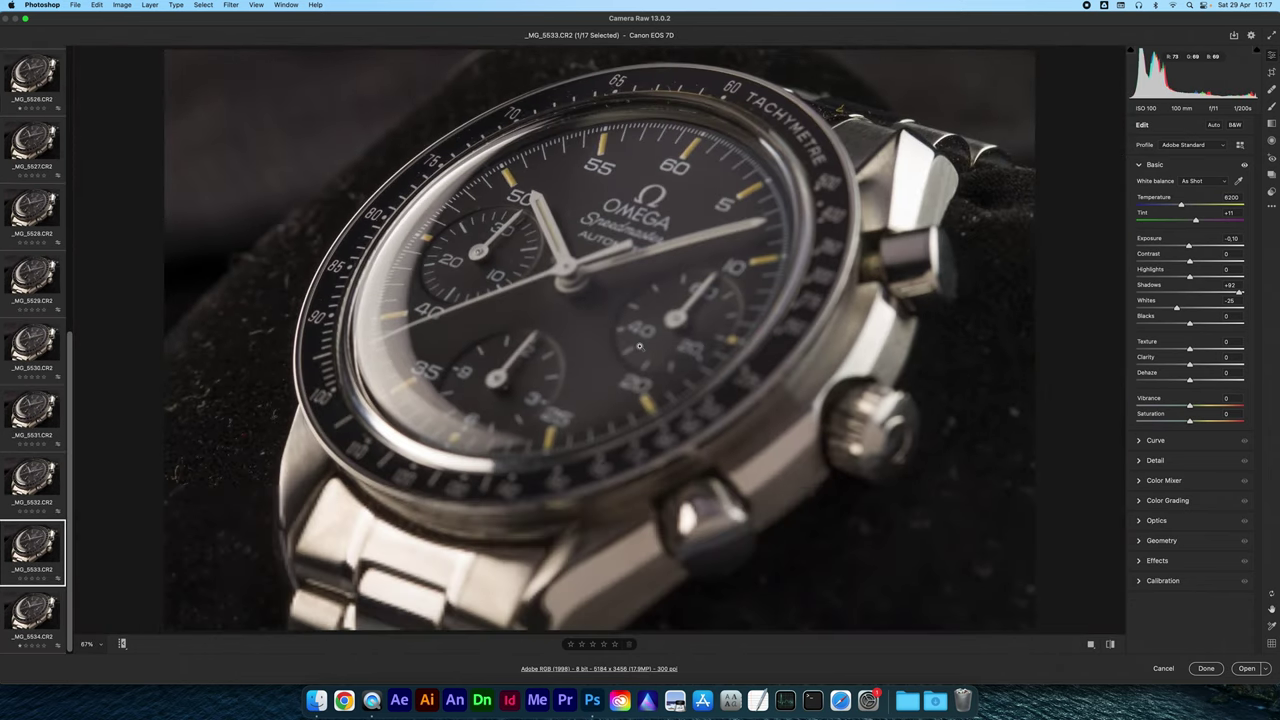
key("Up")
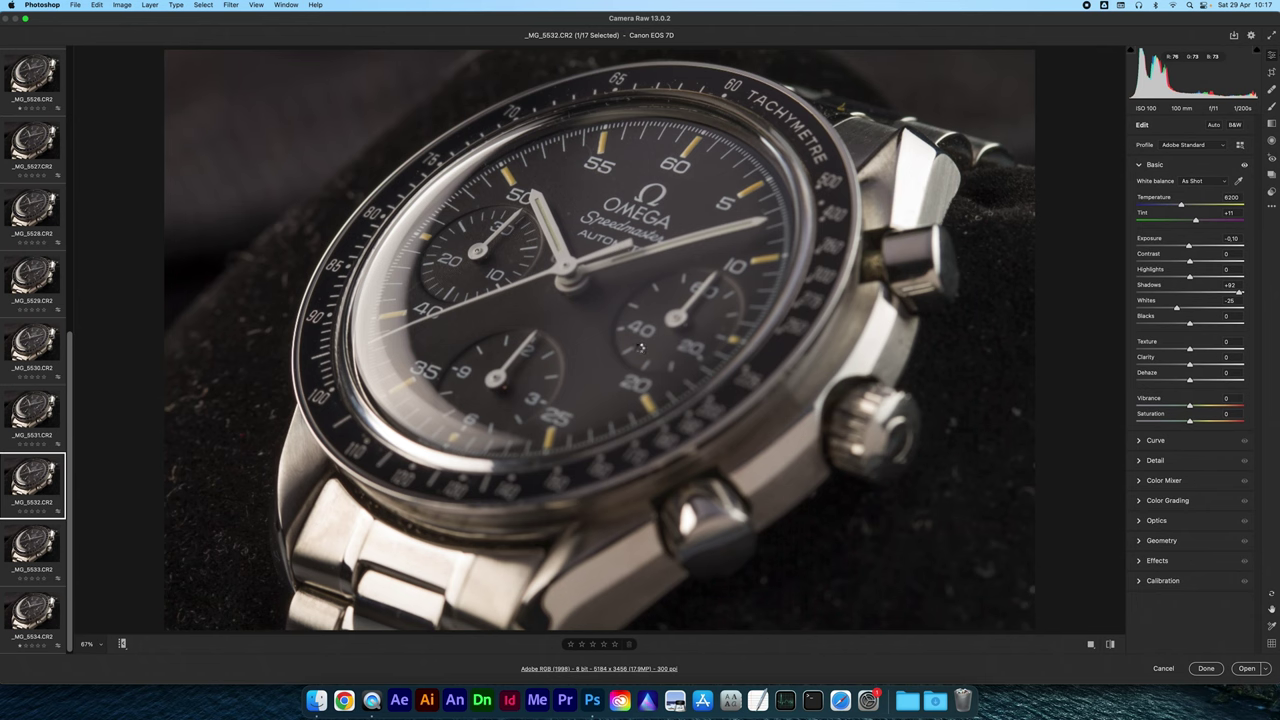
key("Up")
key("Up")
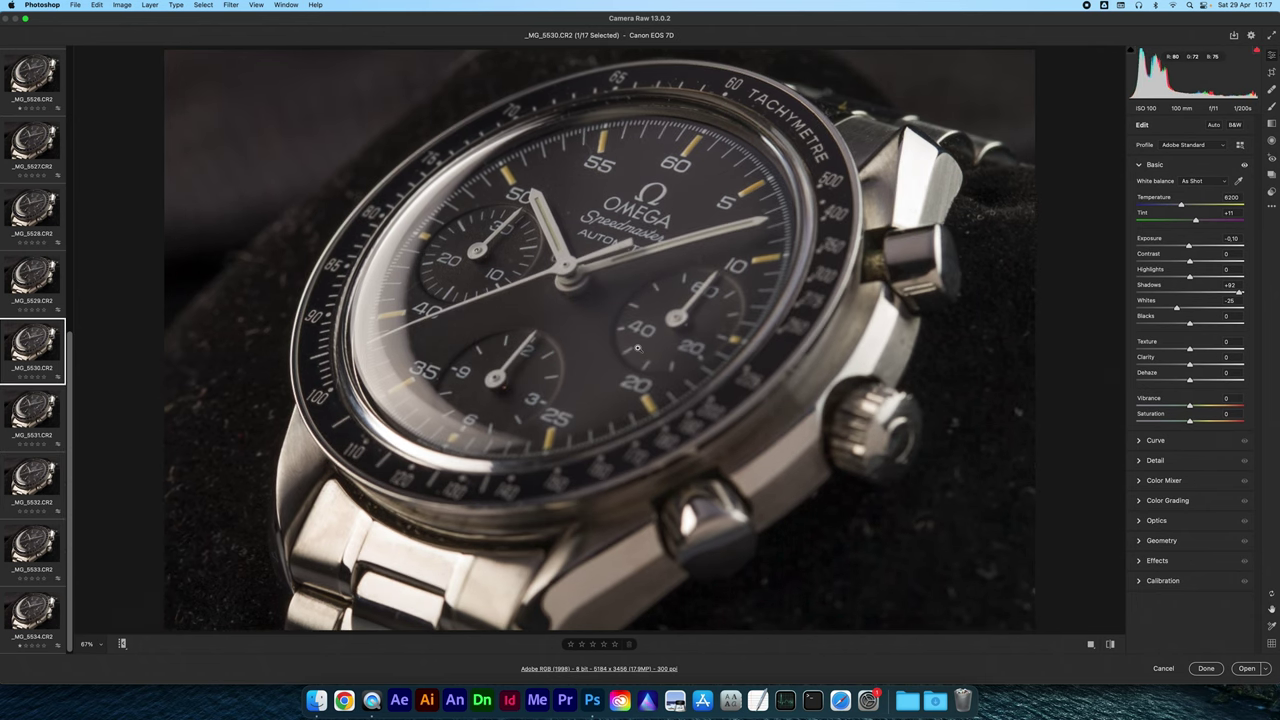
key("Up")
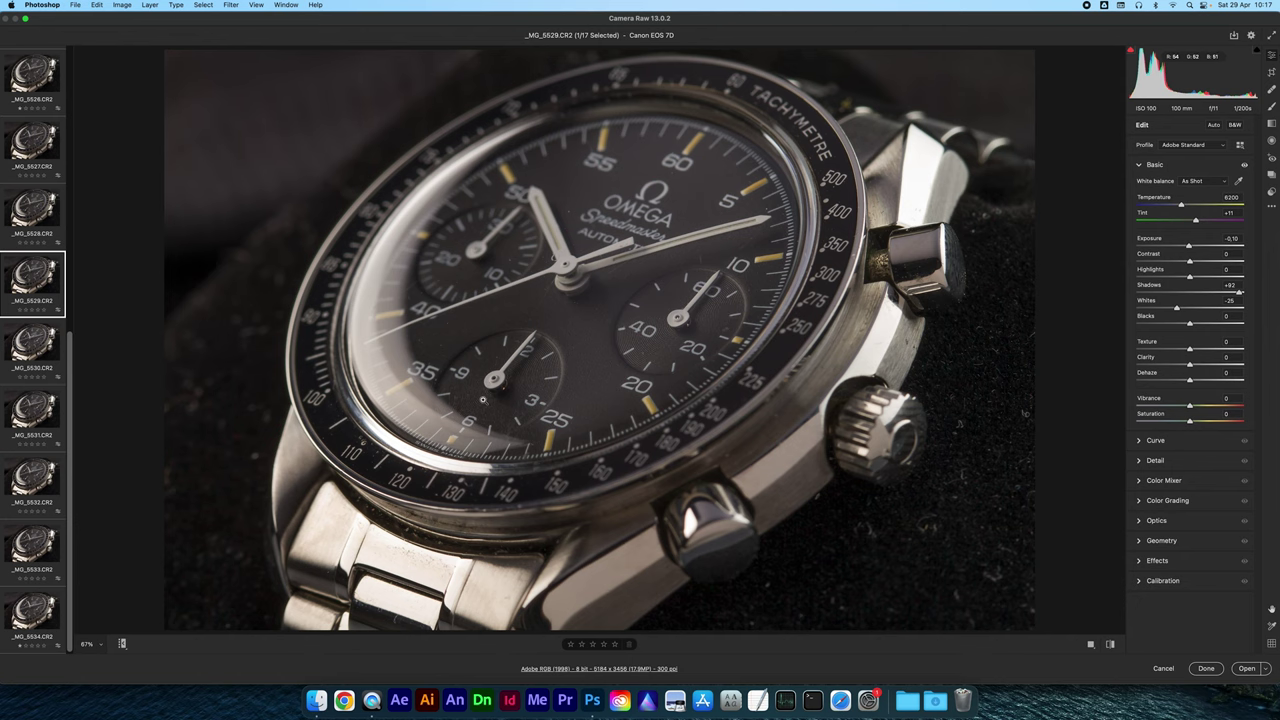
key("Down")
key("Down")
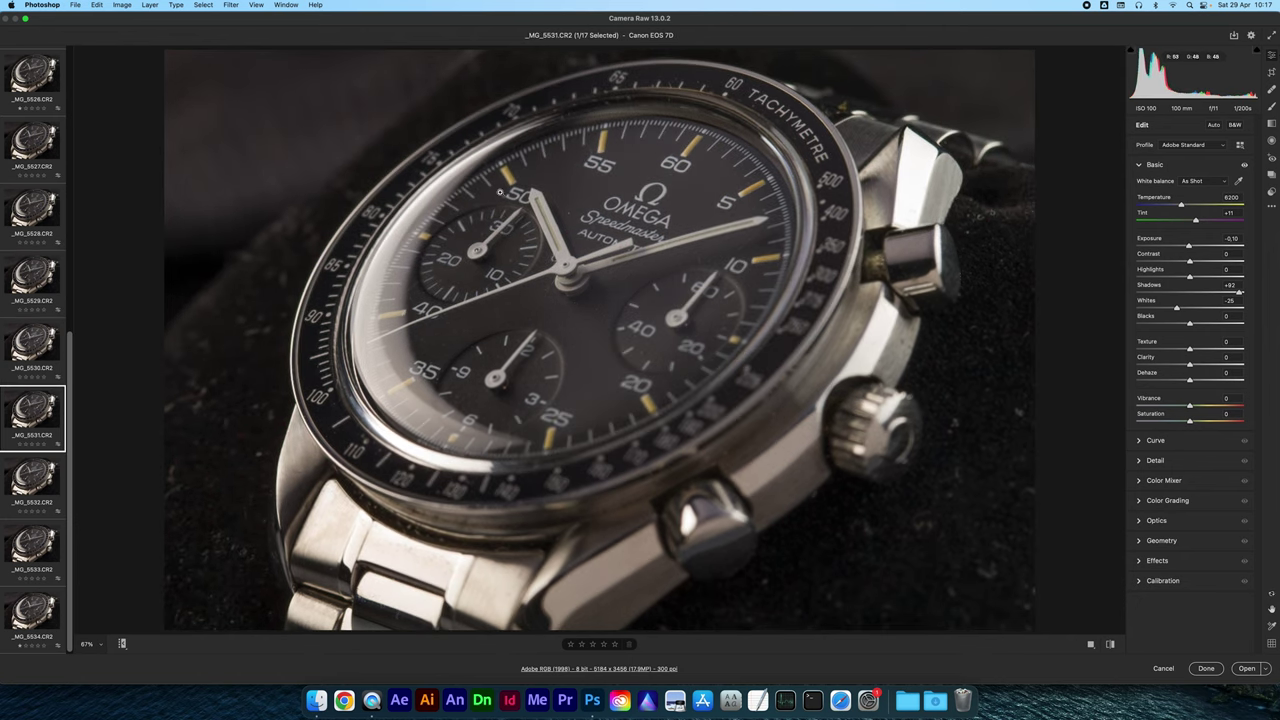
Compare frames _MG_5532.CR2 and _MG_5531.CR2, and step back through the raw frames to _MG_5527.CR2, checking where the focus falls.
key("Down")
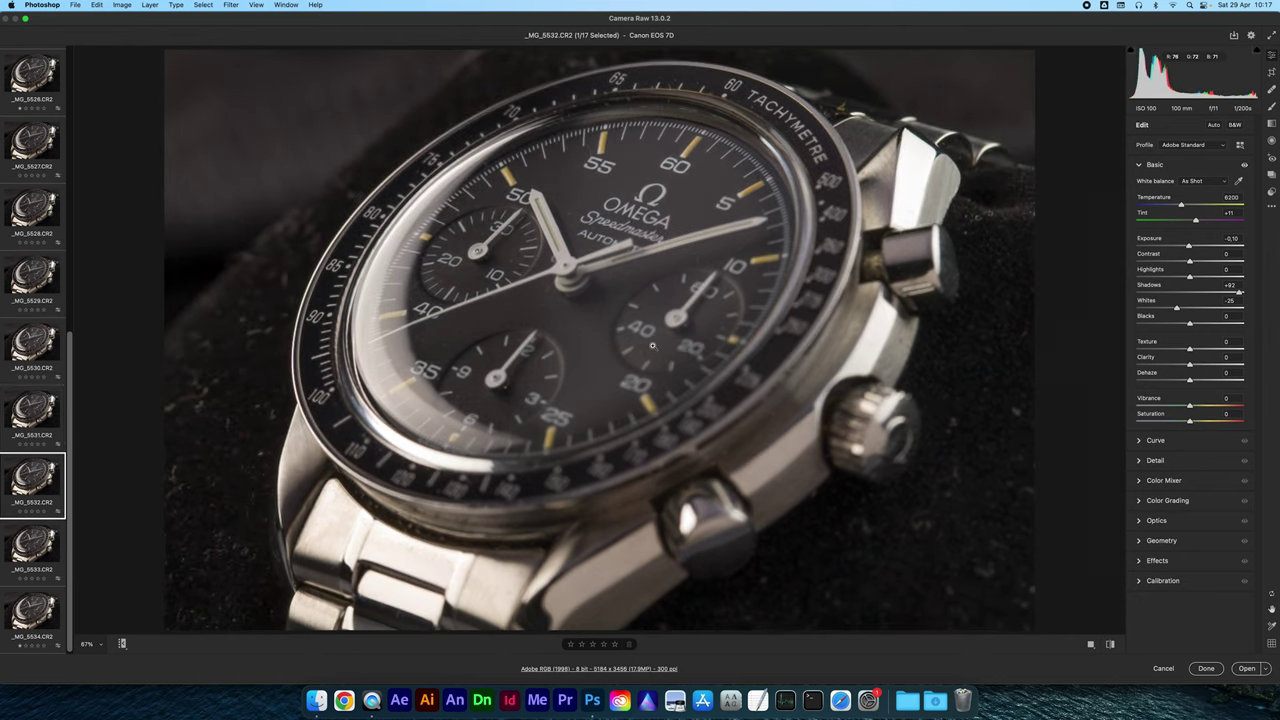
key("Up")
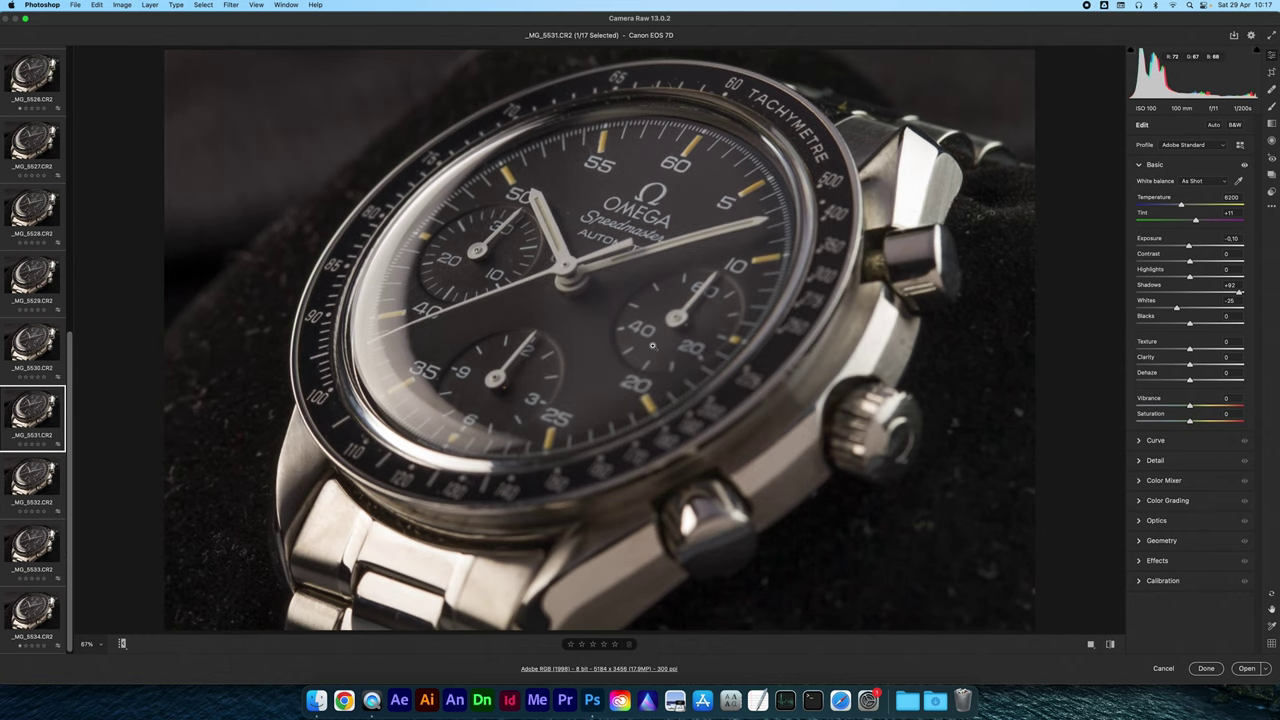
key("Up")
key("Up")
key("Up")
key("Up")
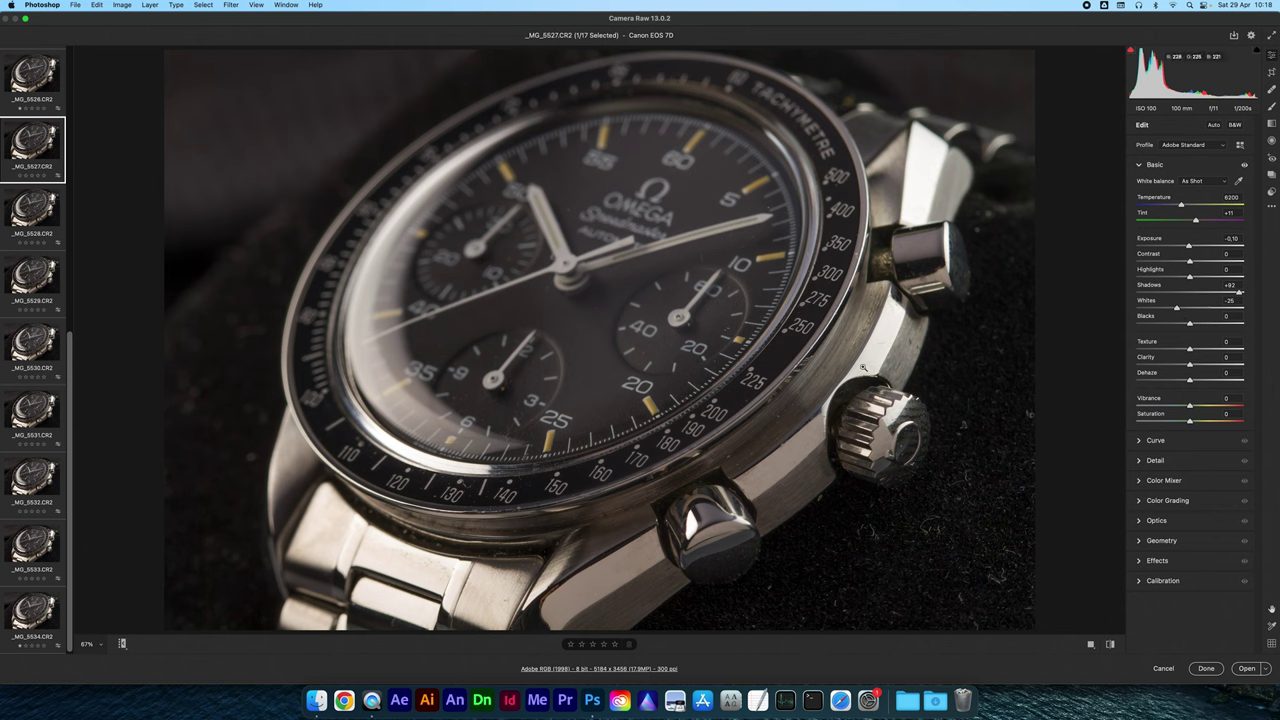
Compare _MG_5527.CR2 with and without its Basic adjustments, and leave the adjustments on.
left_click(1245, 166)
left_click(1245, 166)
left_click(1245, 166)
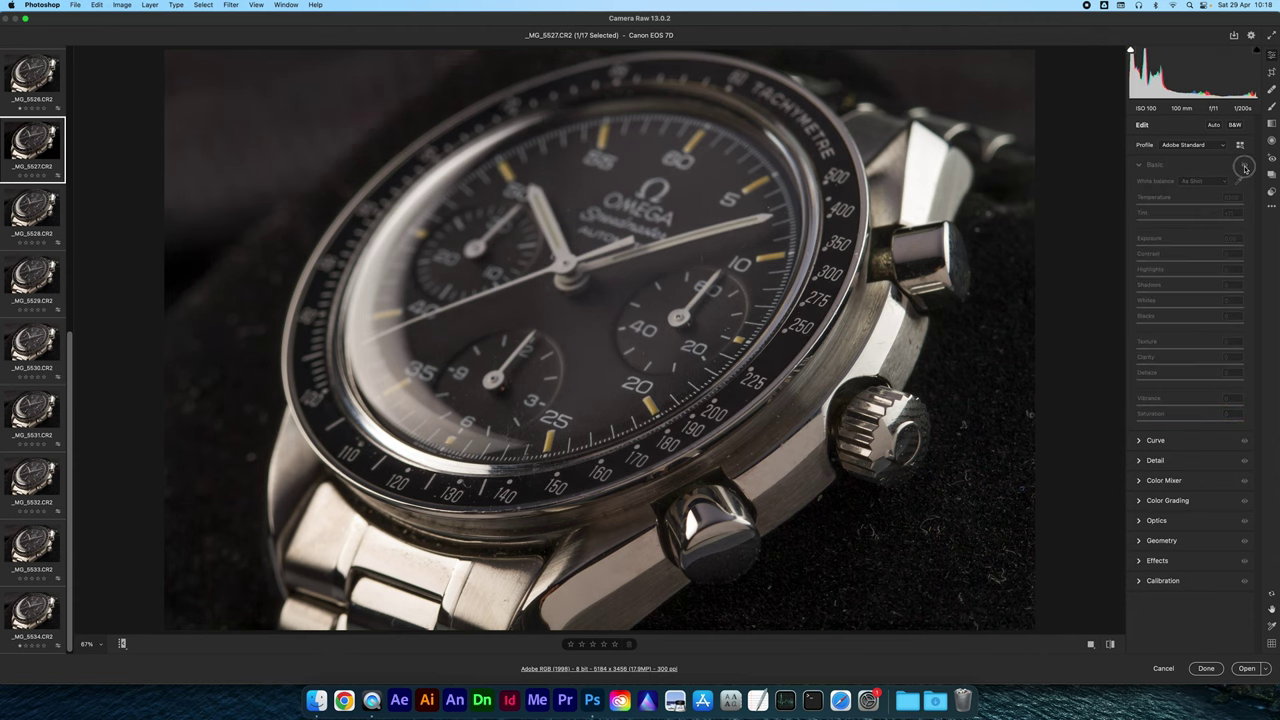
left_click(1245, 166)
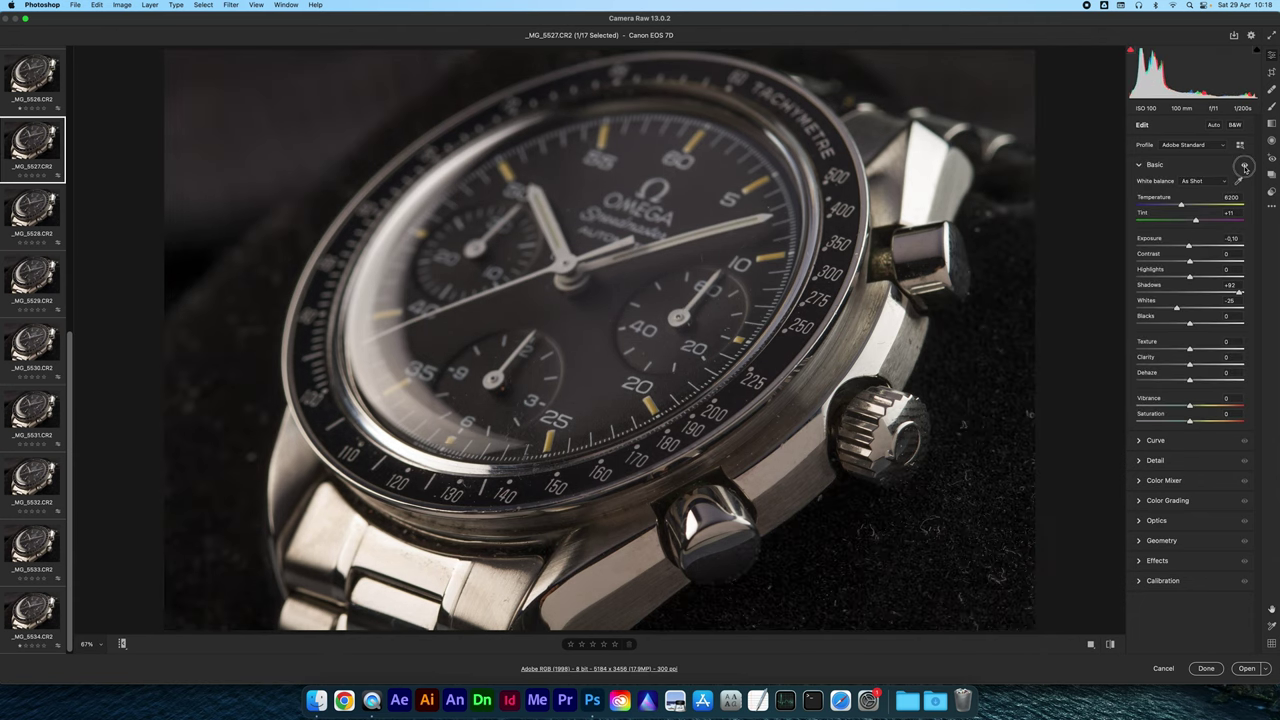
left_click(1245, 166)
left_click(1245, 166)
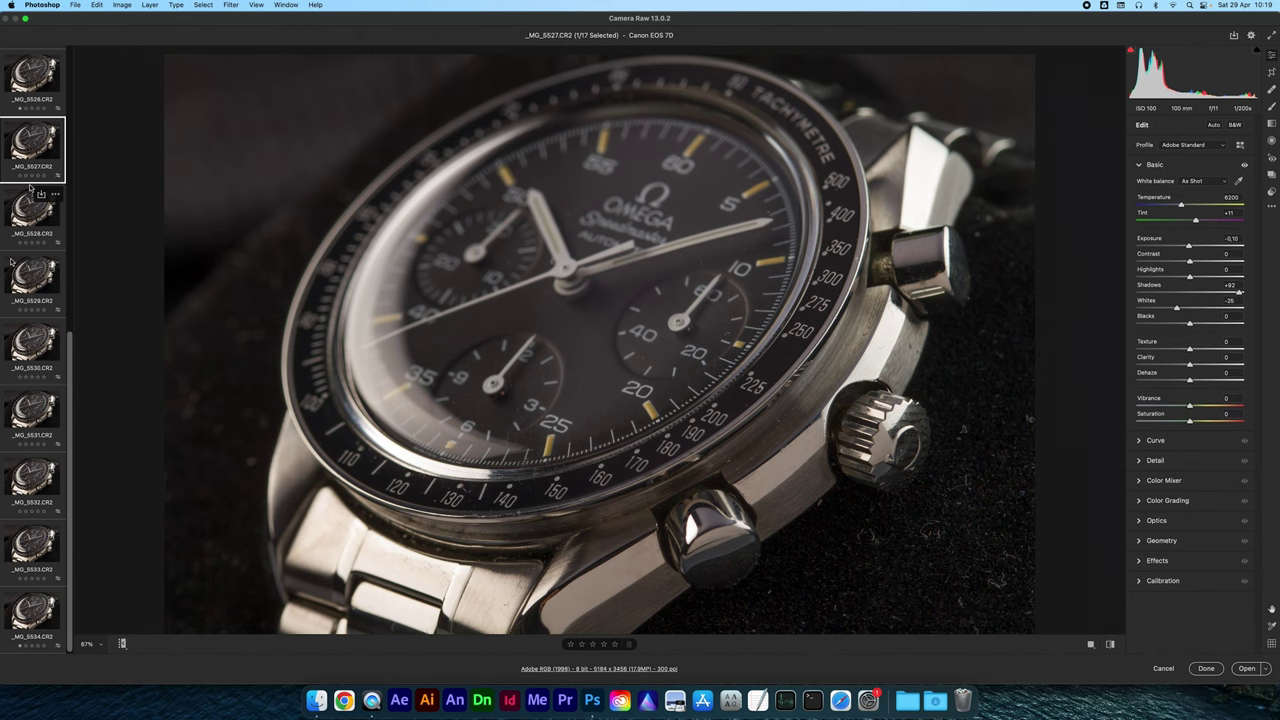
Try save options for raw frames _MG_5526.CR2 to _MG_5534.CR2, choosing Photoshop format and a bit depth, without saving.
left_click(30, 97)
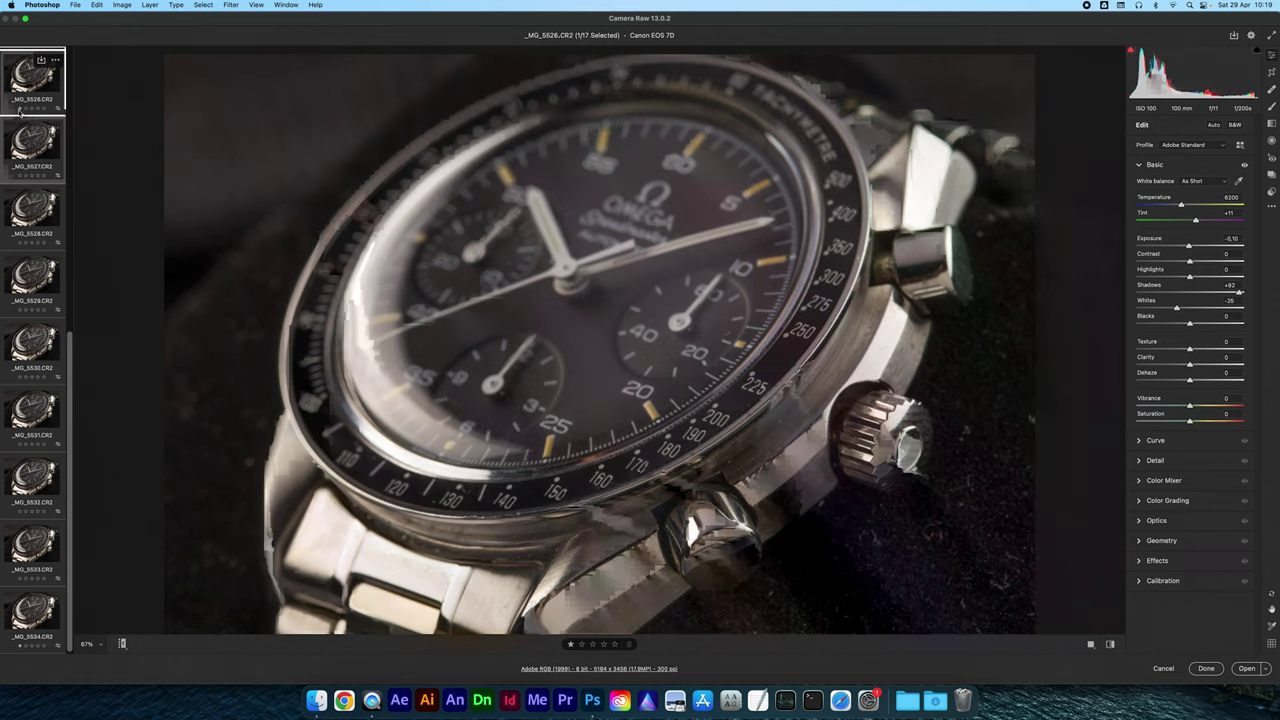
left_click(22, 632, "shift")
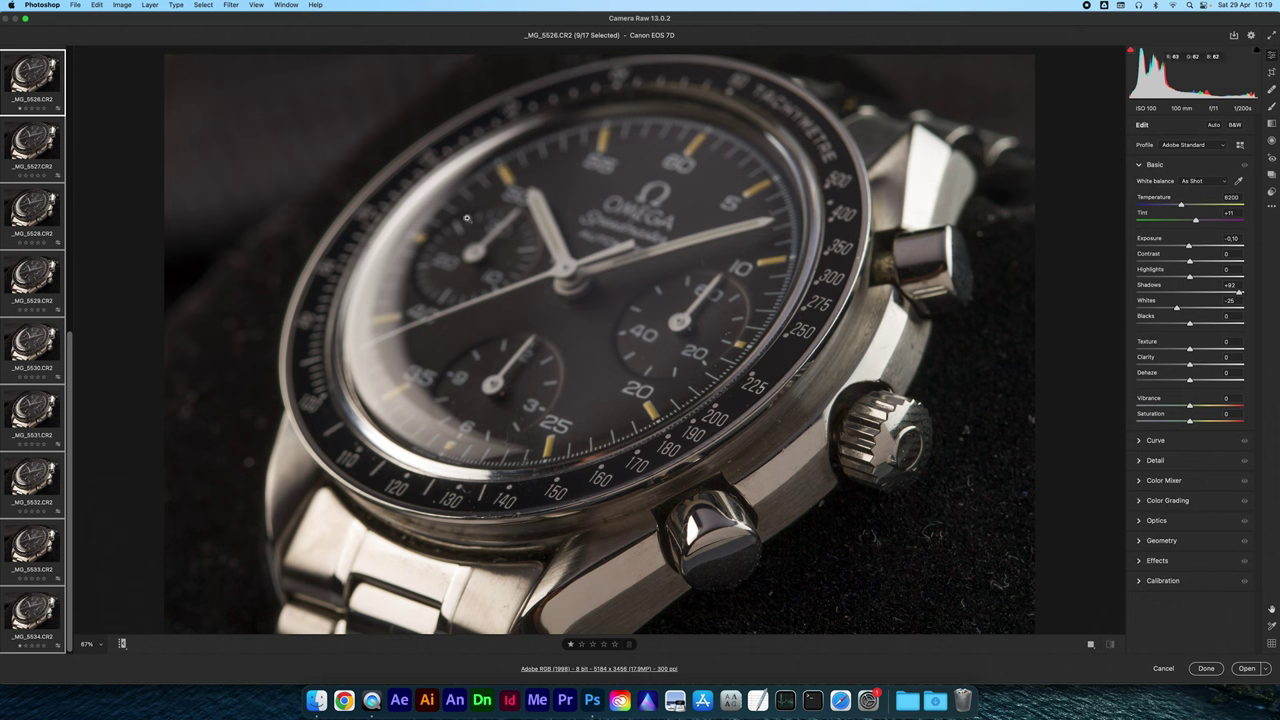
left_click(1234, 37)
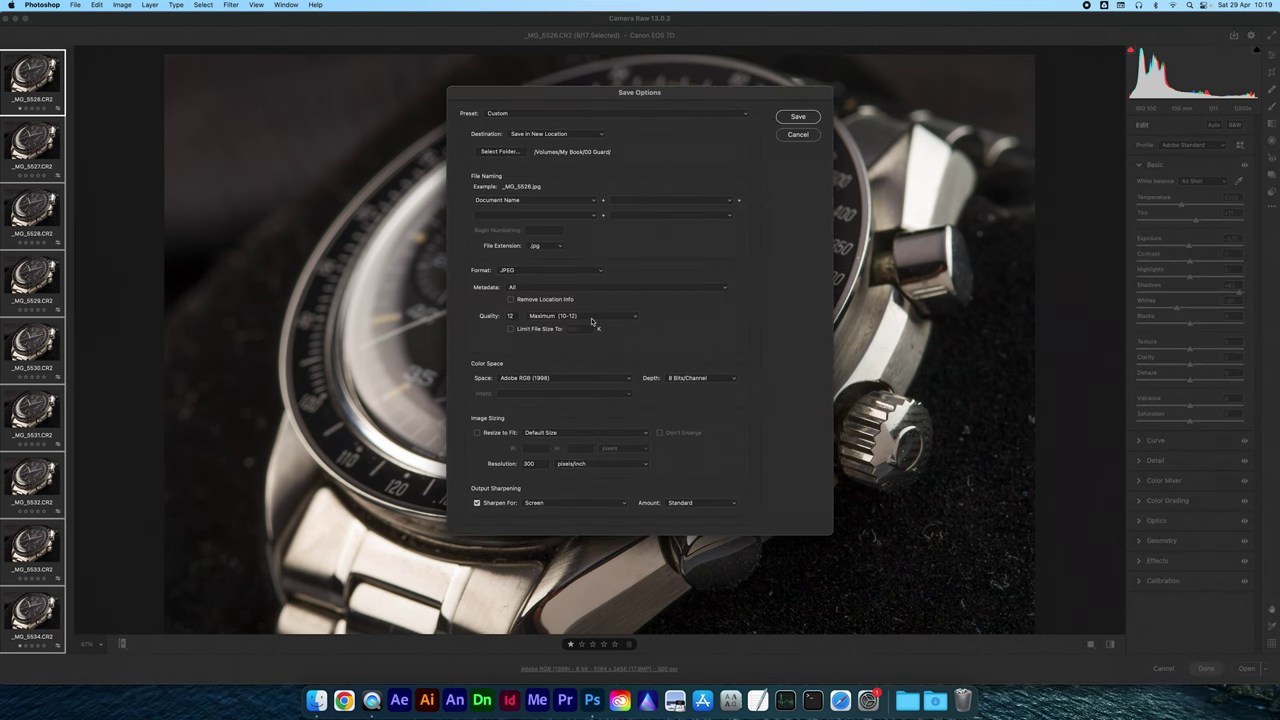
left_click(531, 271)
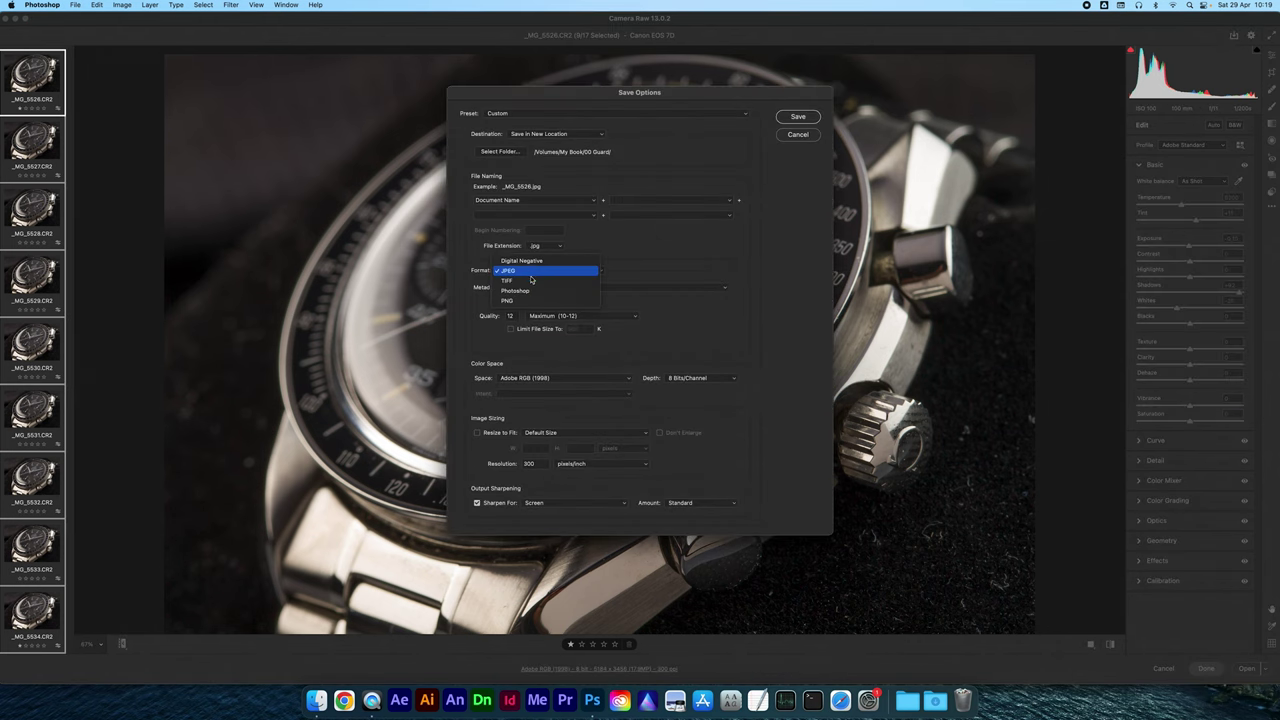
left_click(516, 291)
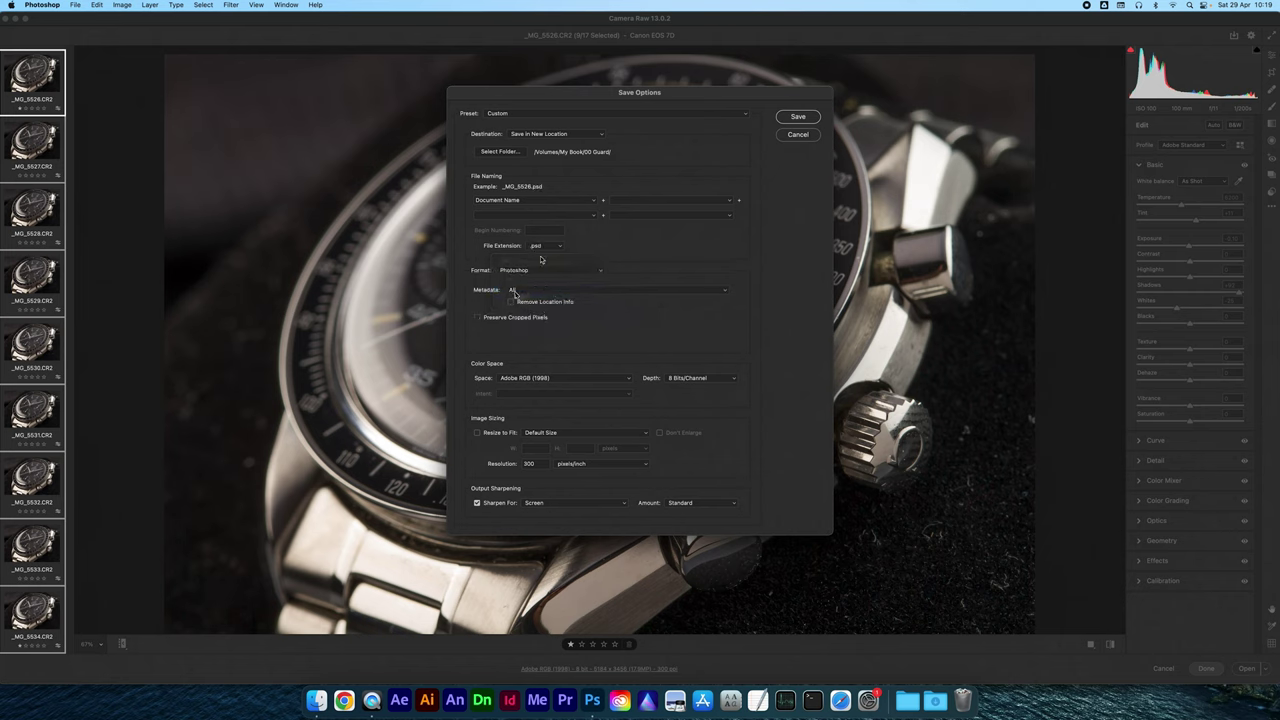
left_click(689, 379)
left_click(695, 390)
left_click(798, 134)
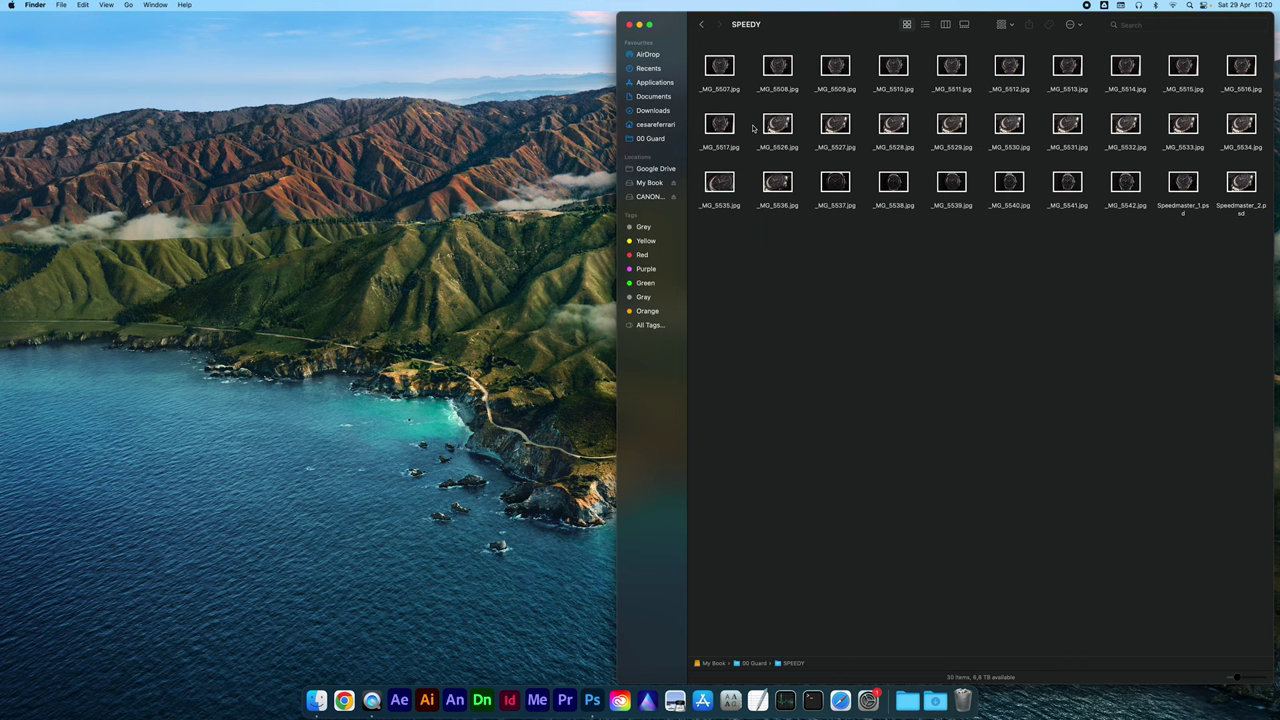
Select _MG_5526.jpg through _MG_5535.jpg in the SPEEDY folder in Finder, and switch to Photoshop to start Load Files into Stack.
left_click_drag(753, 127, 1258, 140)
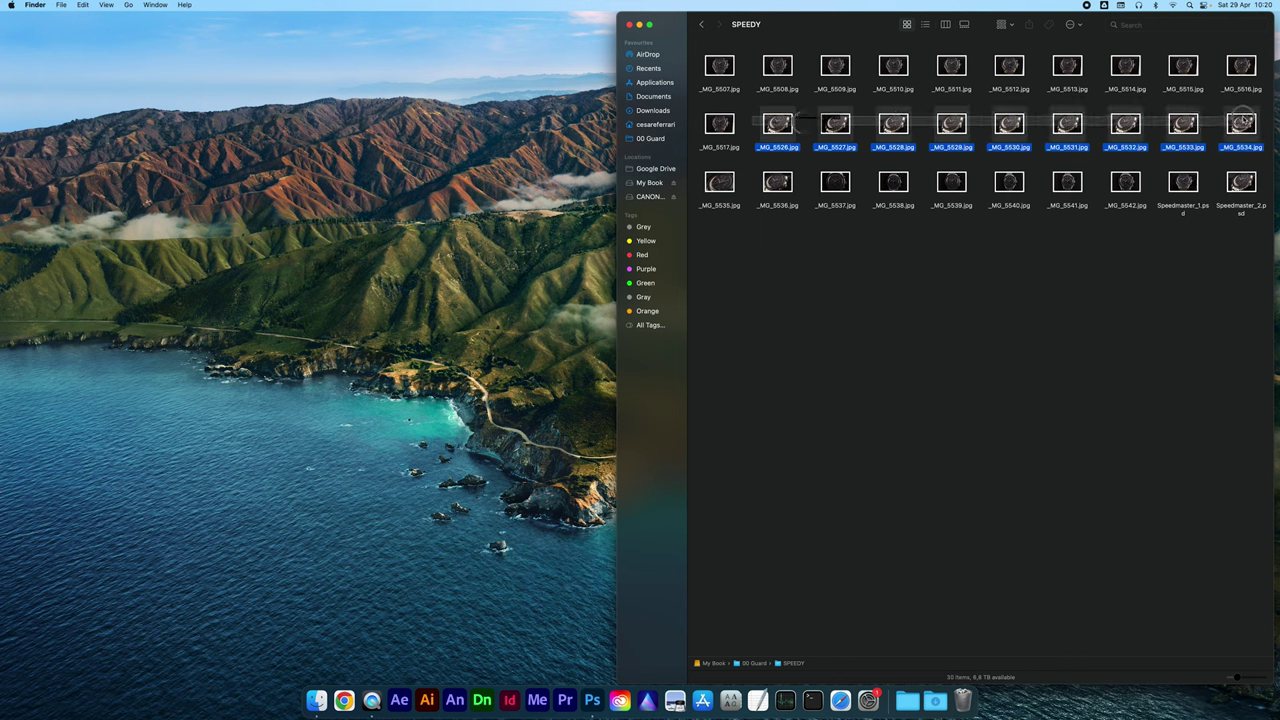
left_click(716, 184, "super")
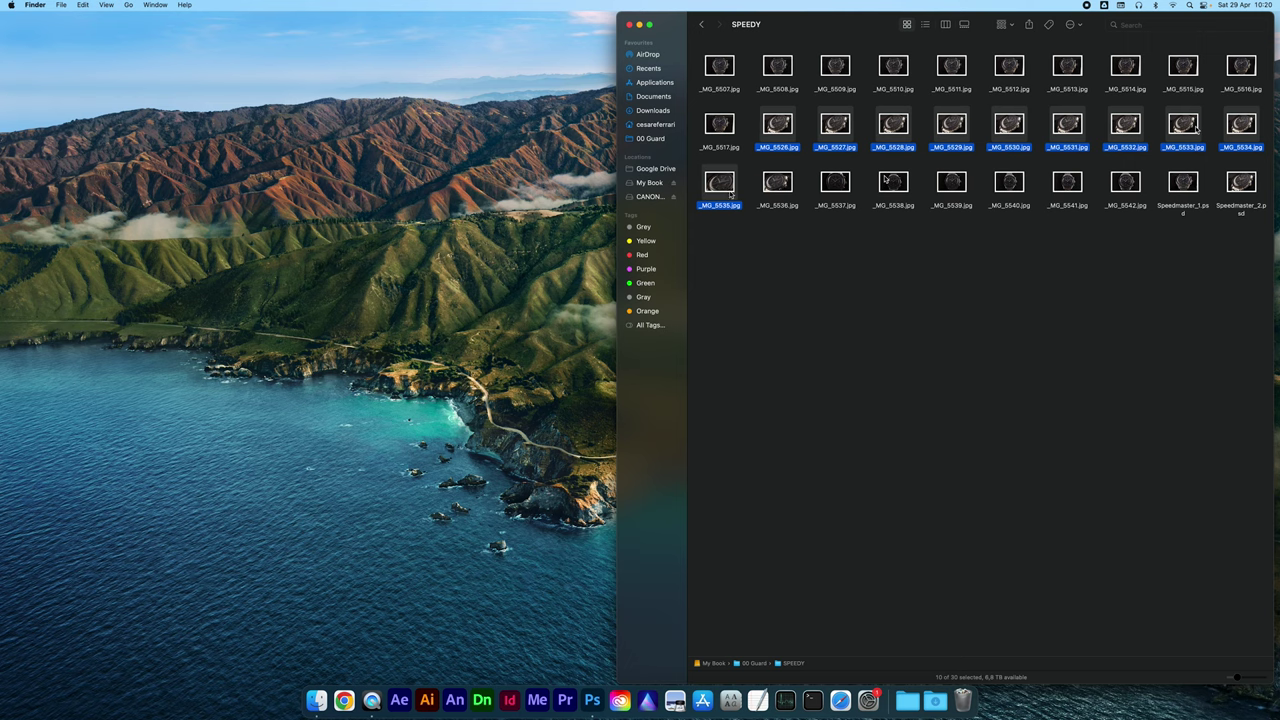
left_click(592, 700)
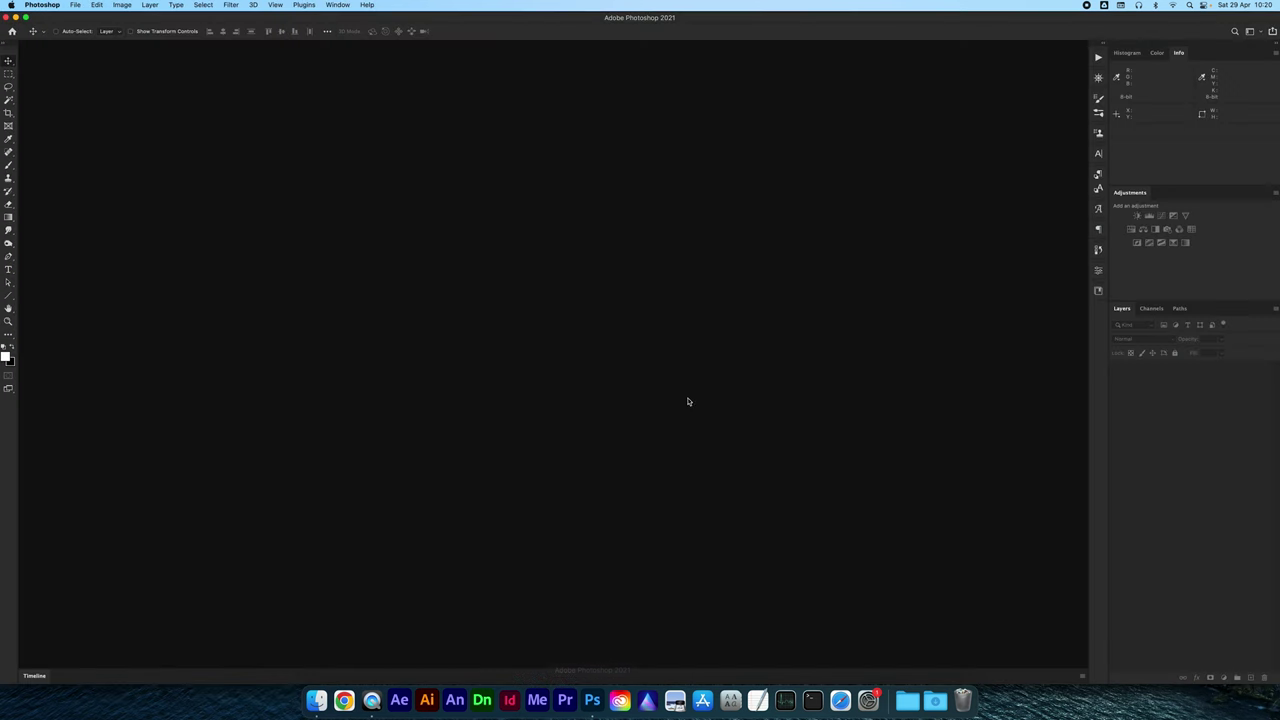
left_click(76, 4)
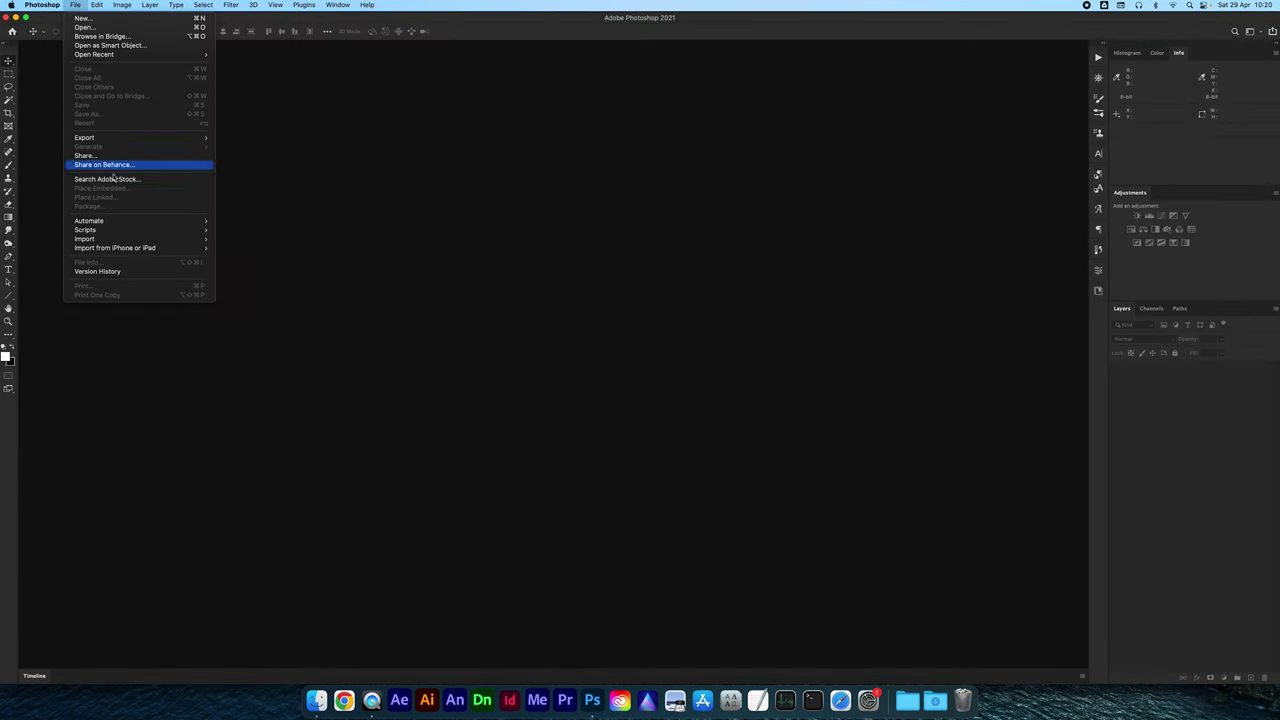
mouse_move(82, 233)
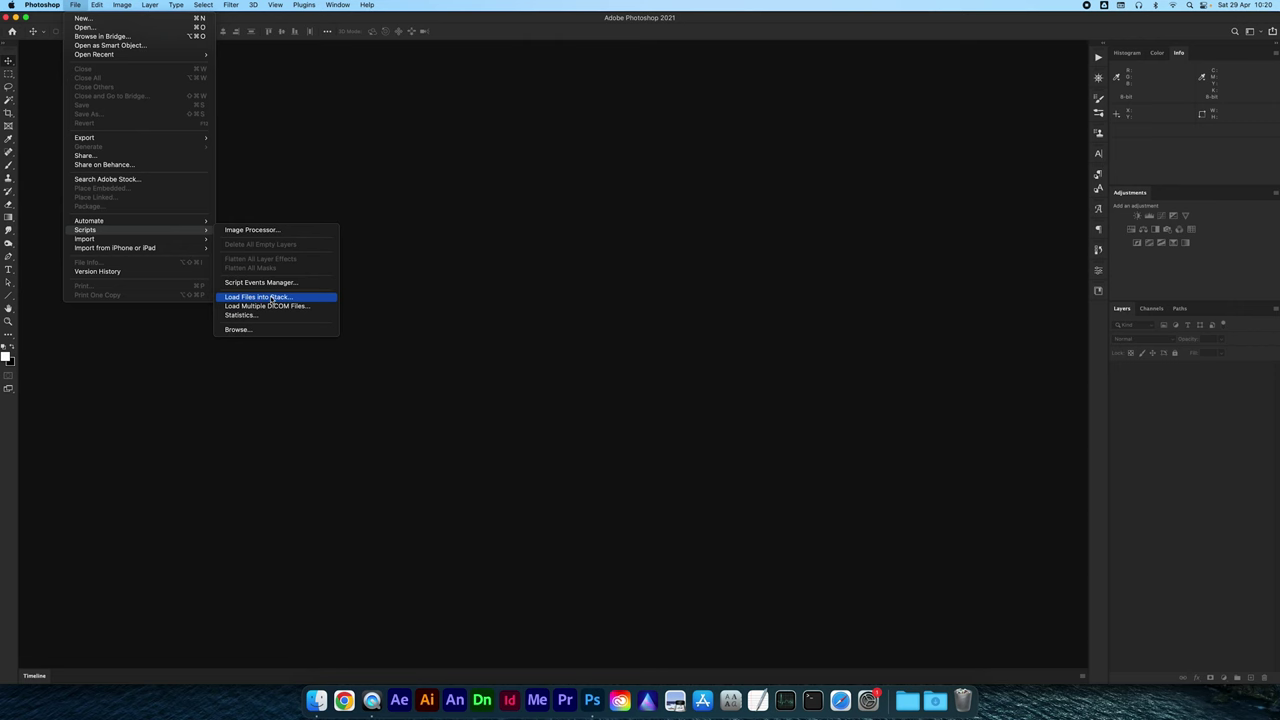
left_click(272, 298)
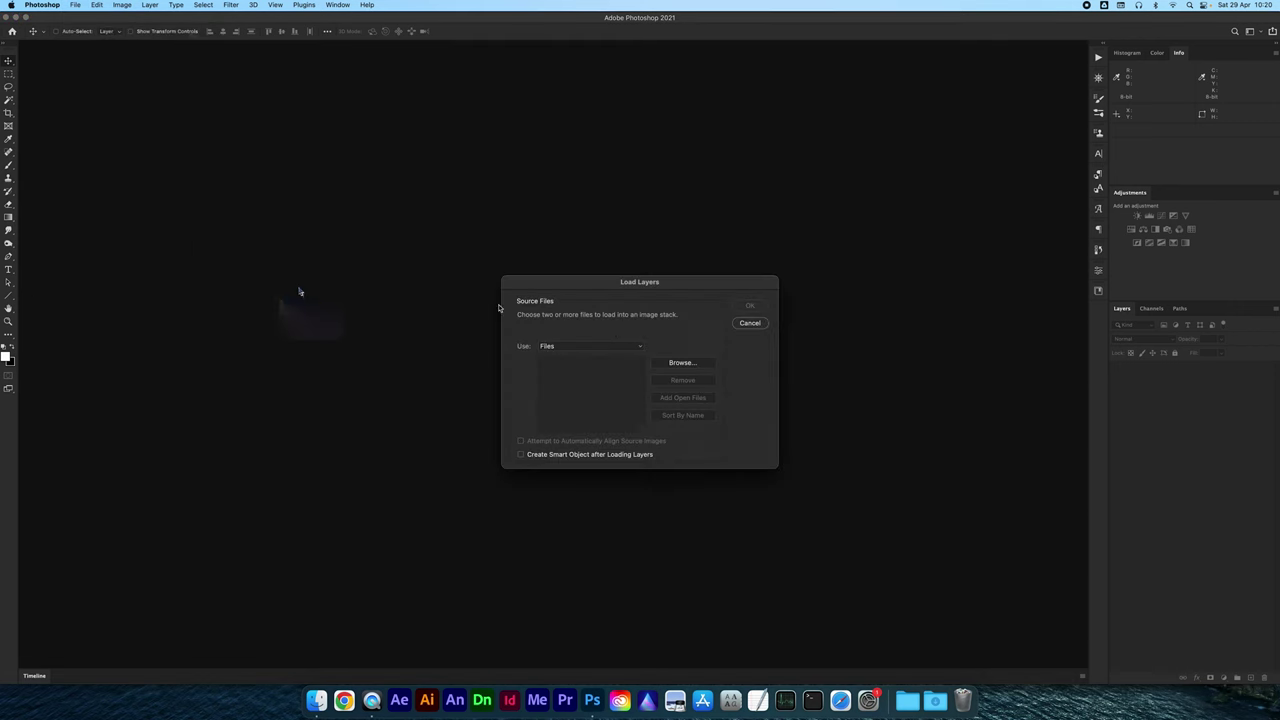
Add the JPG files selected in Finder as source files and load them into a stack with automatic alignment.
left_click(690, 362)
left_click(316, 700)
left_click_drag(776, 126, 443, 340)
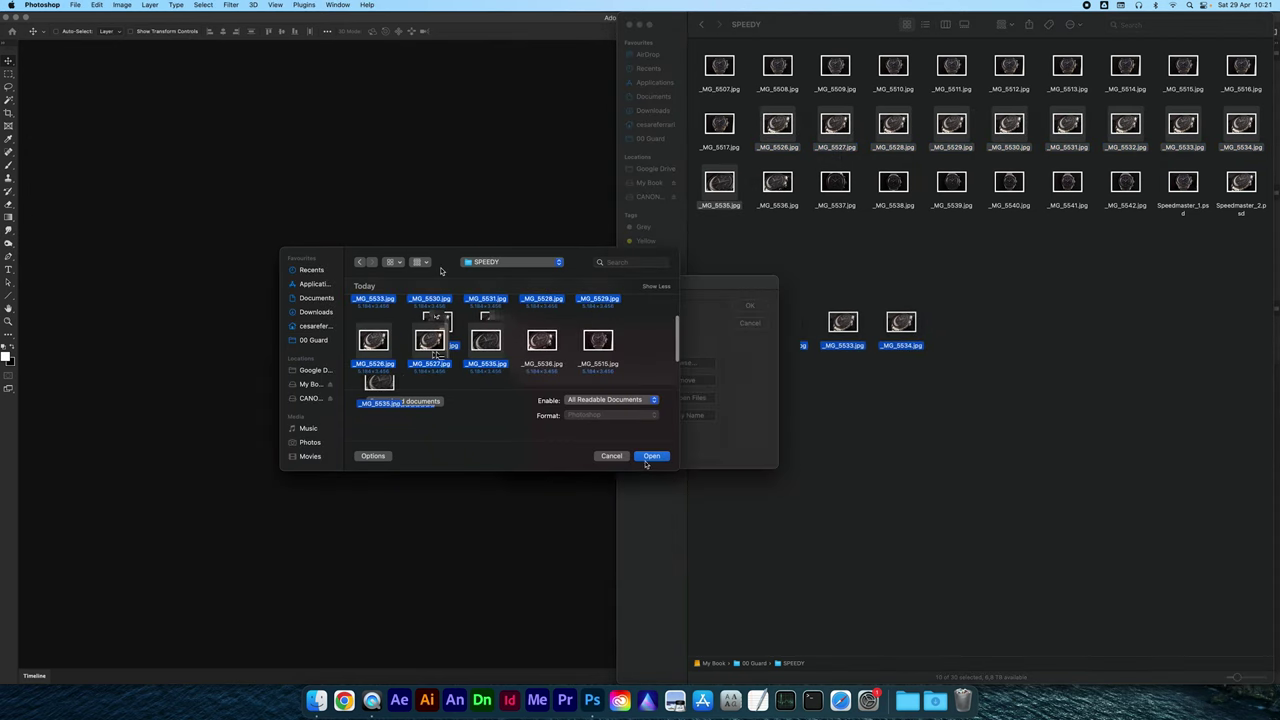
left_click(648, 458)
left_click(521, 441)
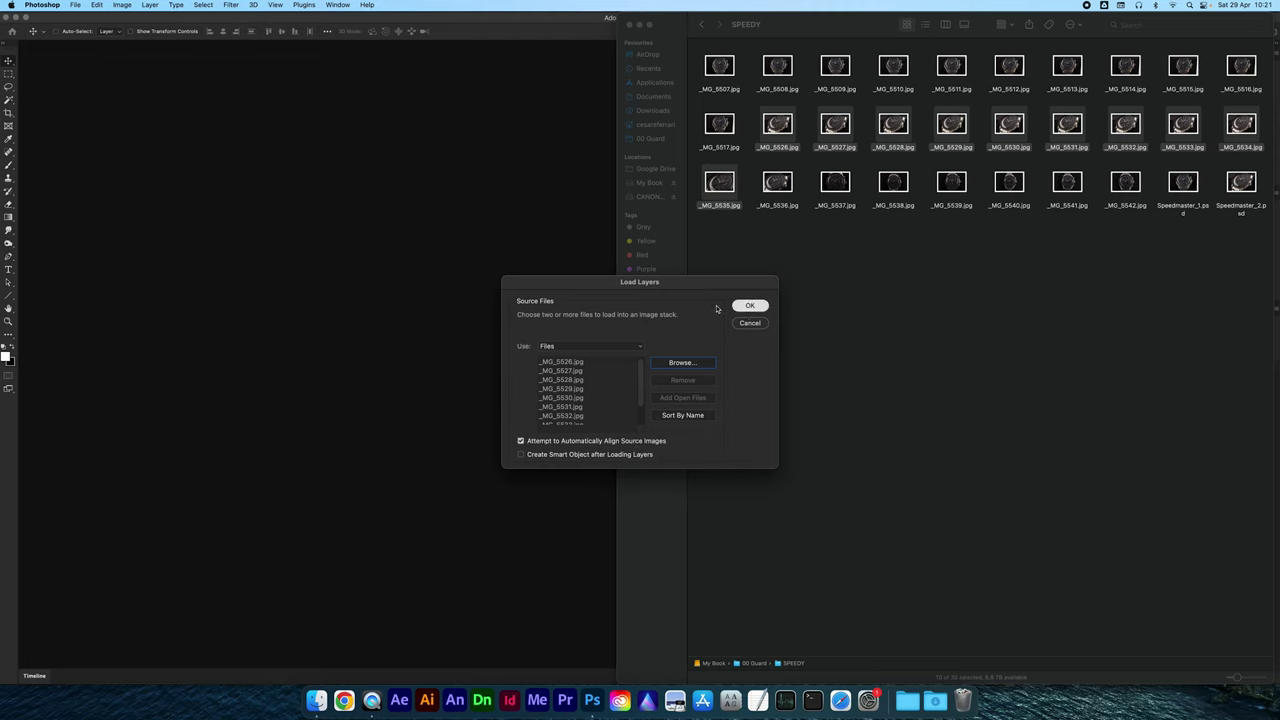
left_click(749, 306)
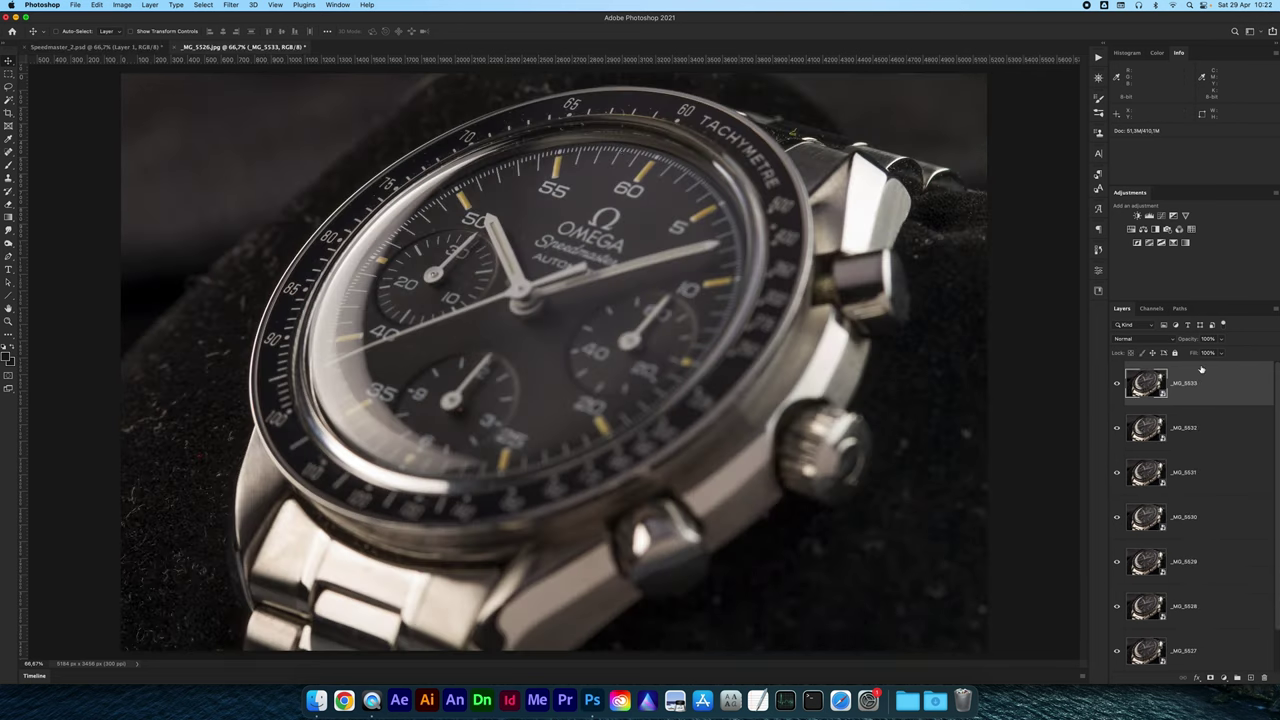
Hide layers _MG_5533 down to _MG_5529 one after another and show them again to compare focus and alignment.
left_click(1117, 383)
left_click(1117, 383)
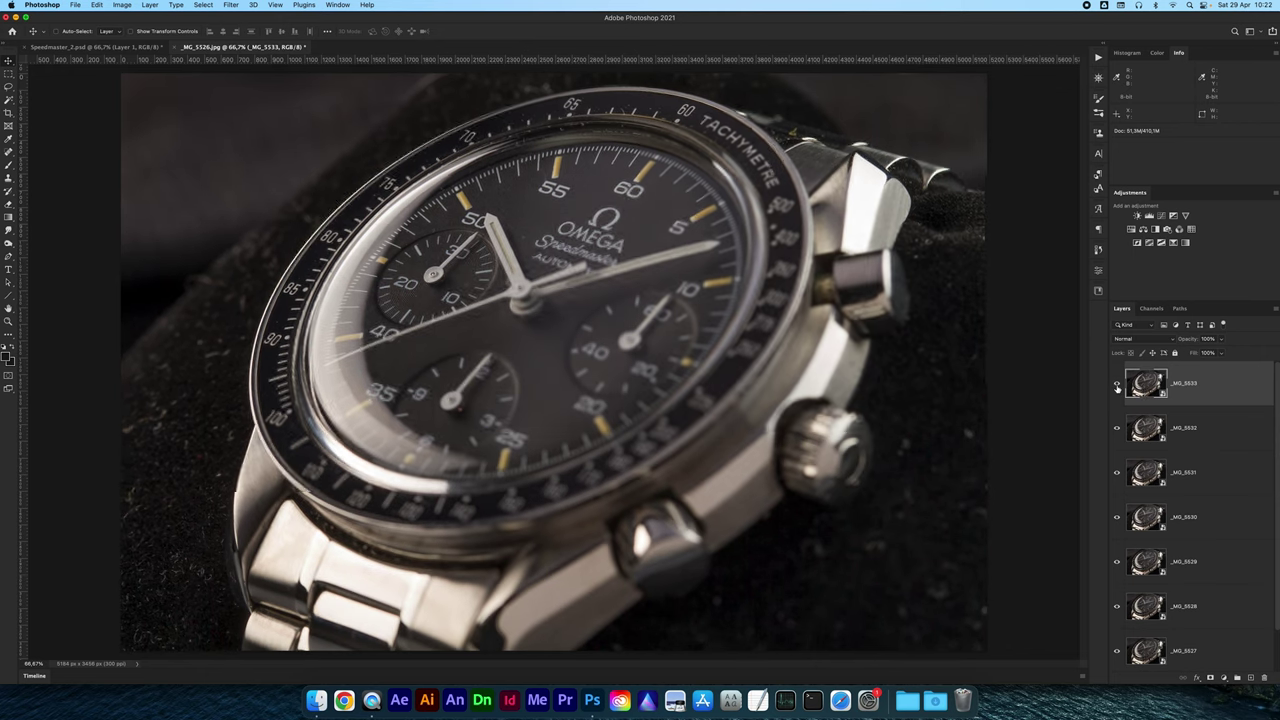
left_click(1117, 383)
left_click(1117, 428)
left_click(1117, 472)
left_click(1119, 518)
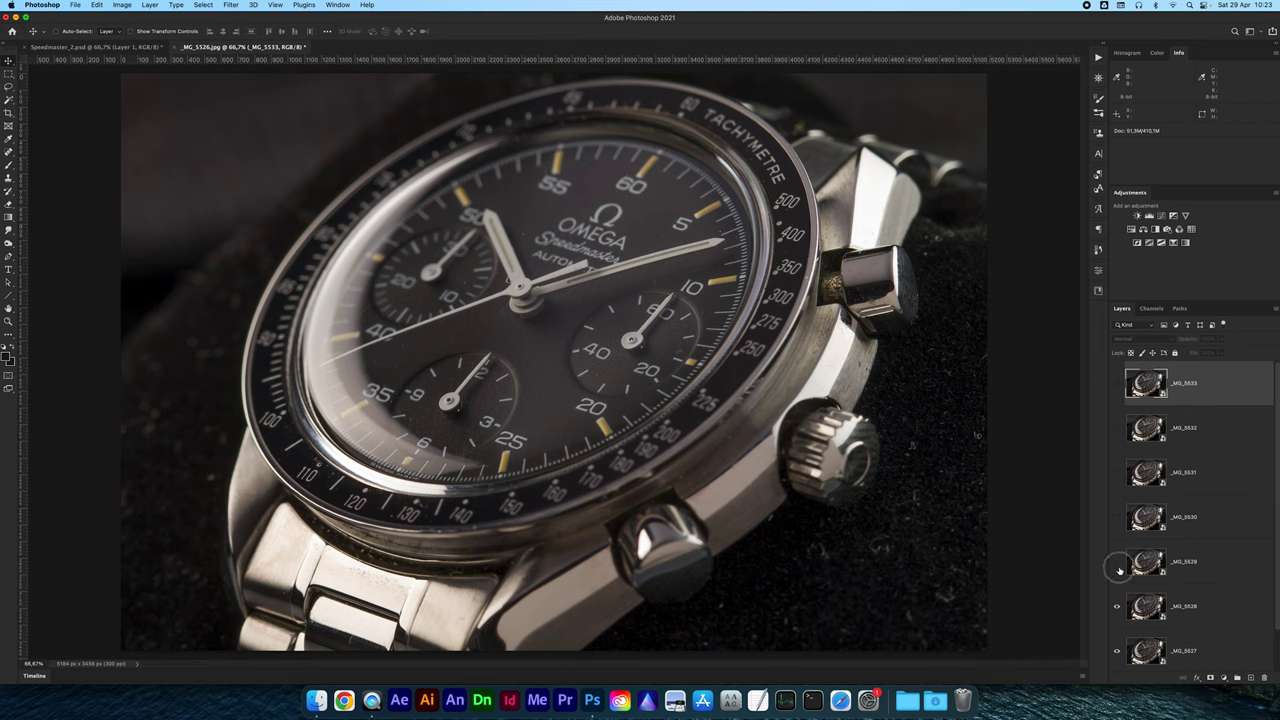
left_click(1118, 563)
left_click(1117, 517)
left_click(1117, 472)
left_click(1117, 428)
left_click(1117, 383)
left_click(1116, 388)
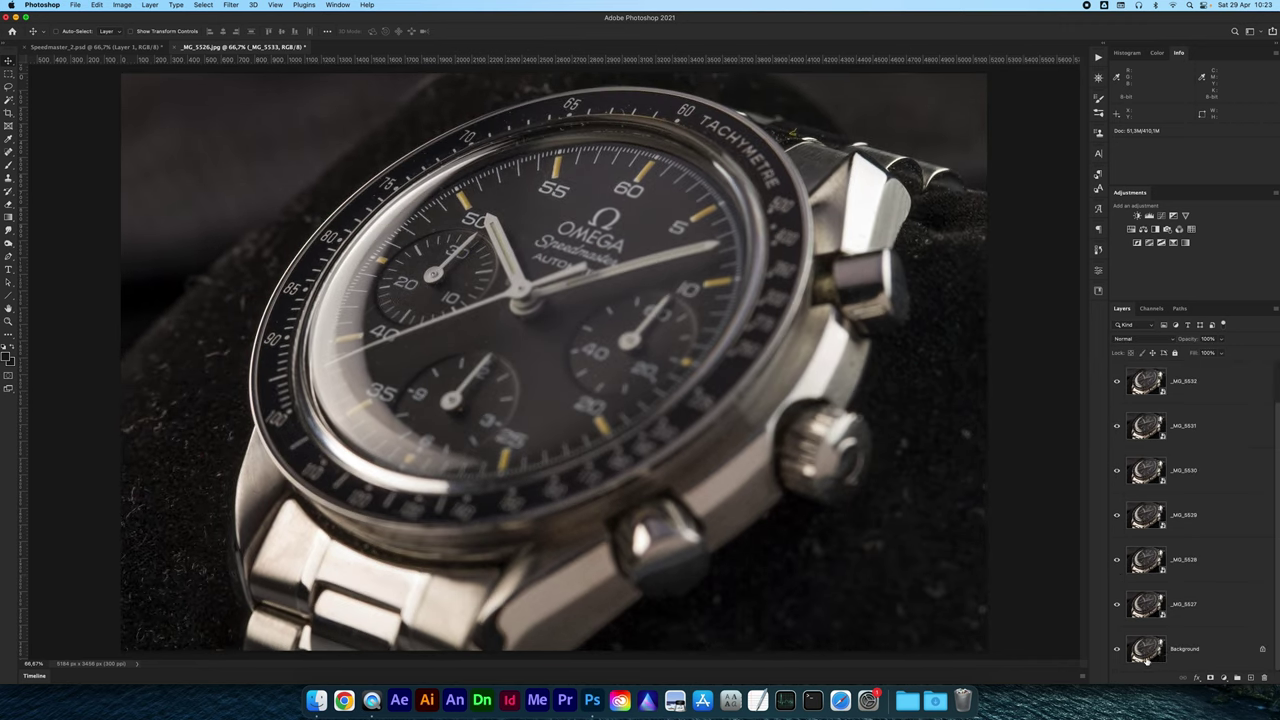
Unlock the Background layer and select the whole stack of layers up to _MG_5533.
scroll(1147, 655, "down", 1)
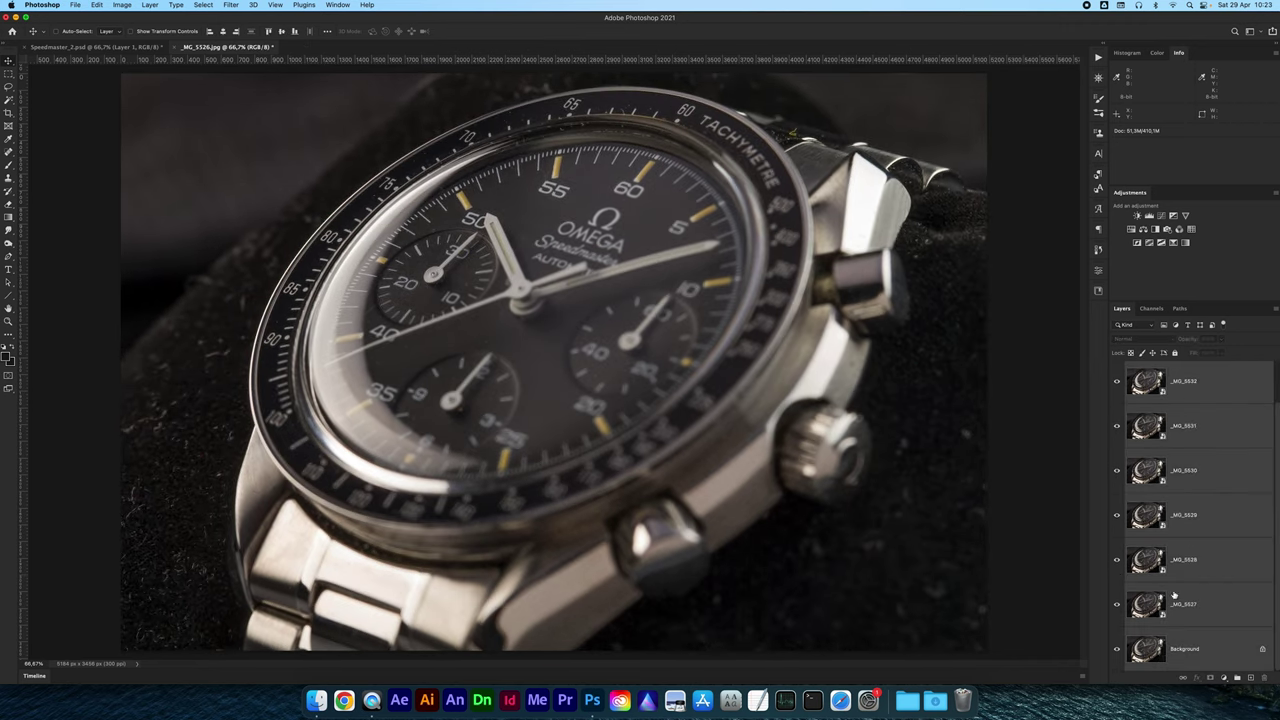
left_click(1262, 649)
scroll(1181, 647, "up", 1)
left_click(1149, 396, "shift")
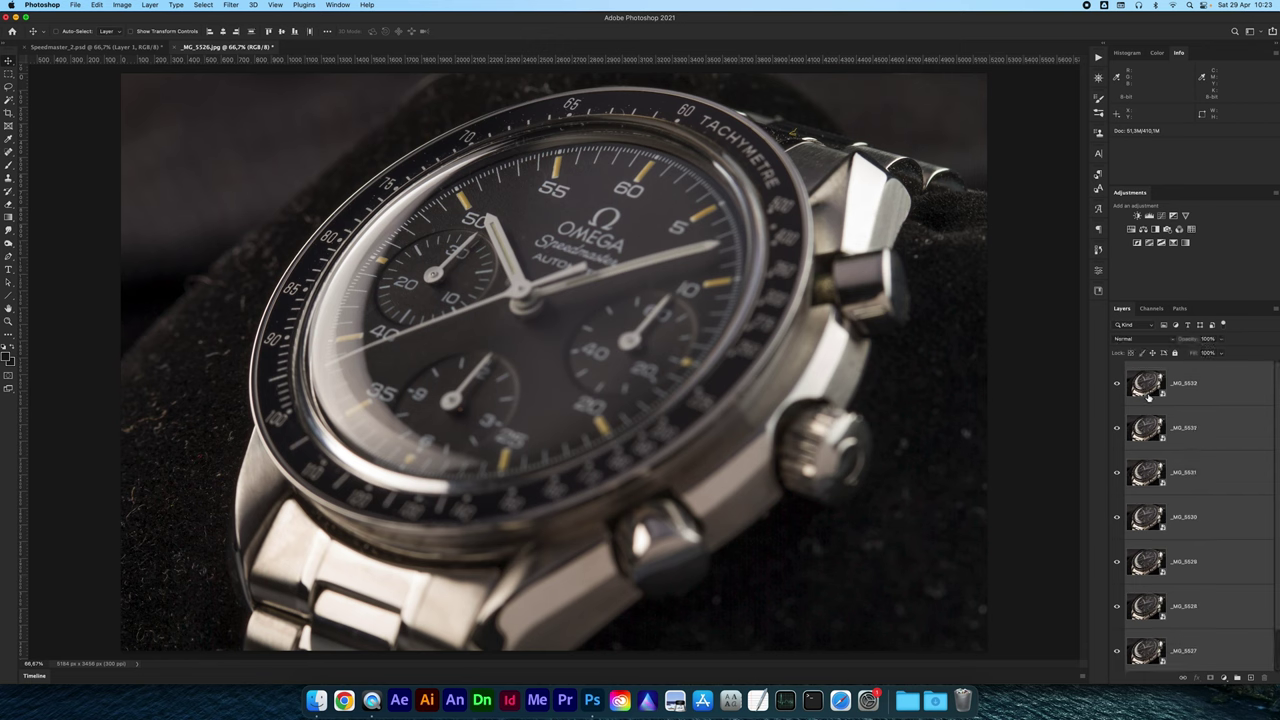
Rasterize all selected layers and start Auto-Blend Layers on them.
left_click(96, 4)
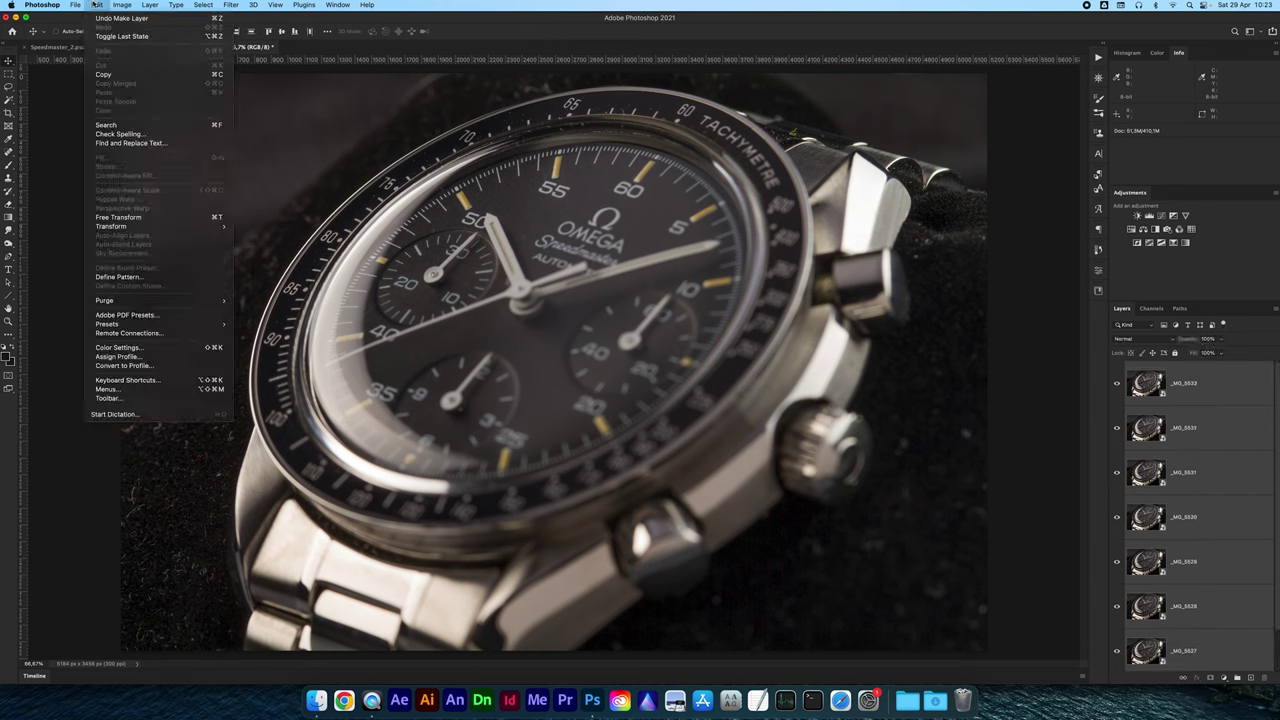
right_click(1184, 386)
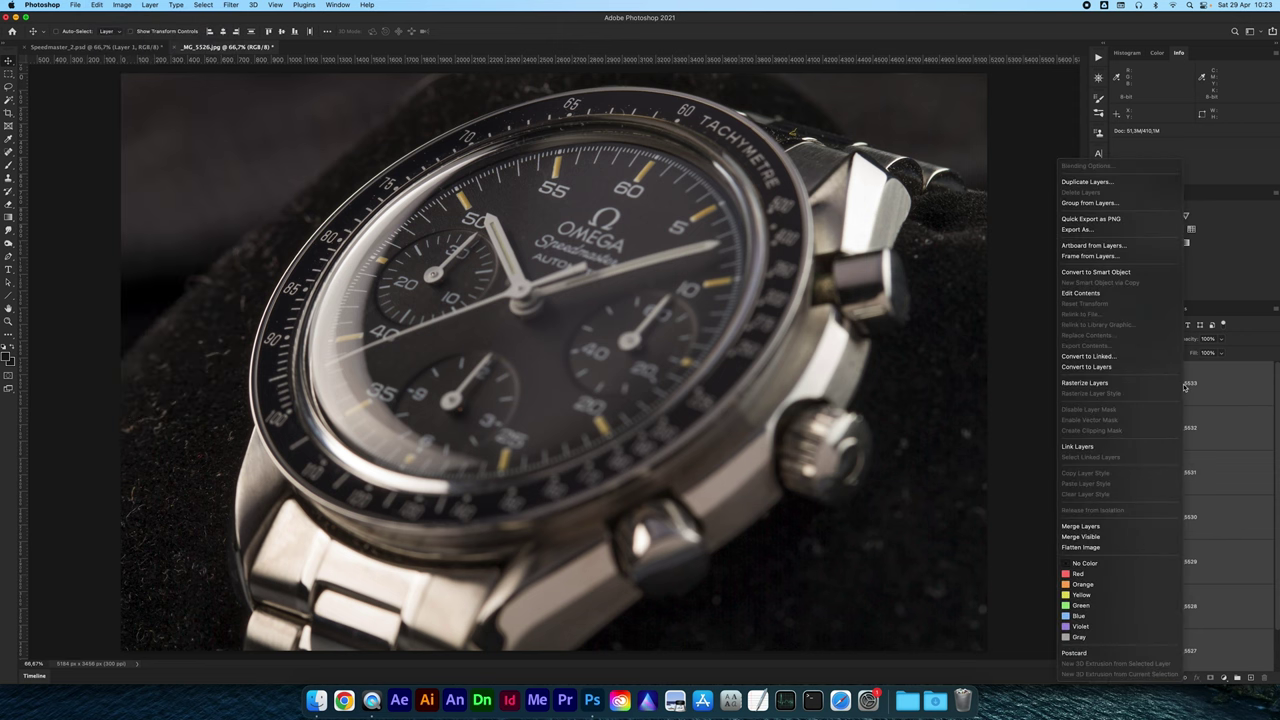
left_click(1100, 383)
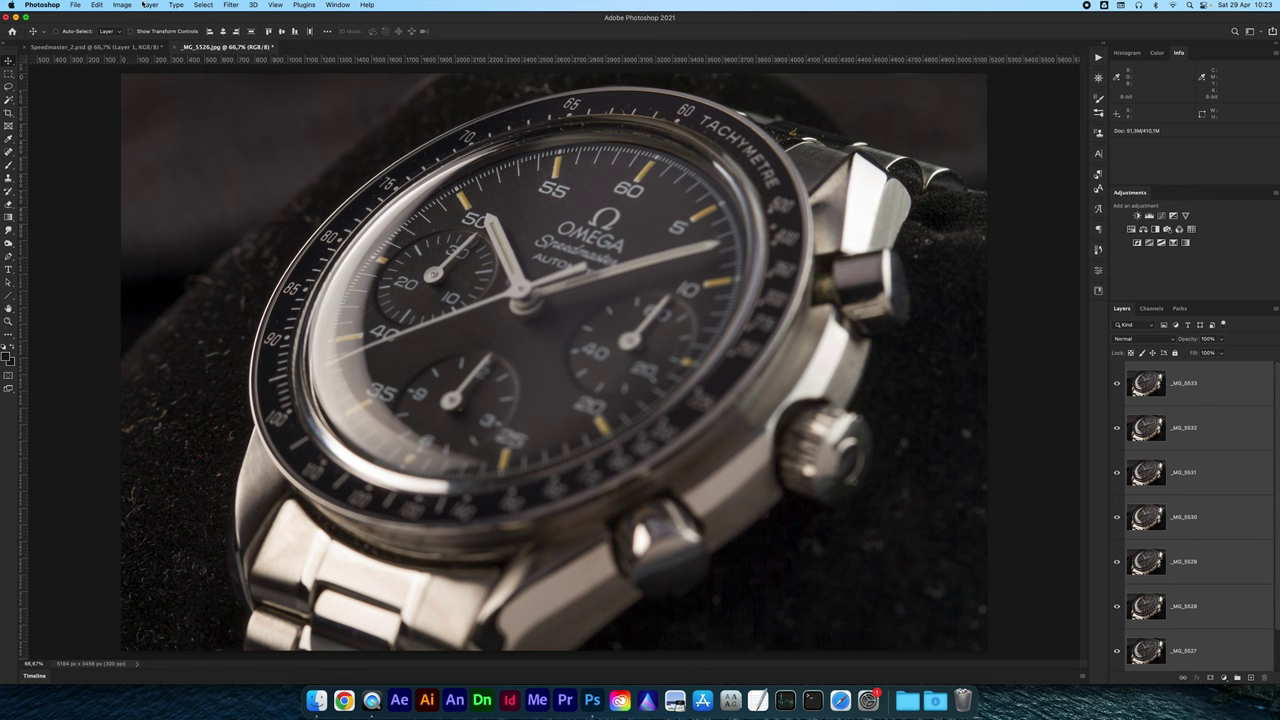
left_click(102, 4)
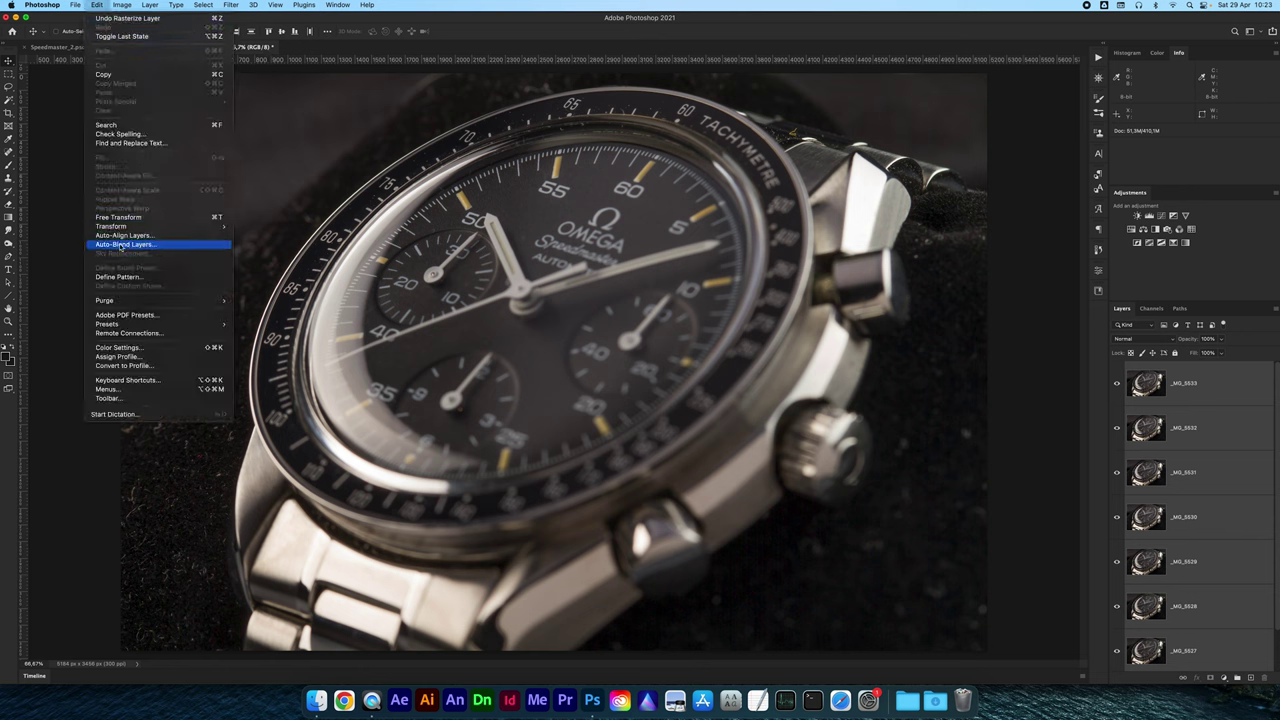
left_click(128, 245)
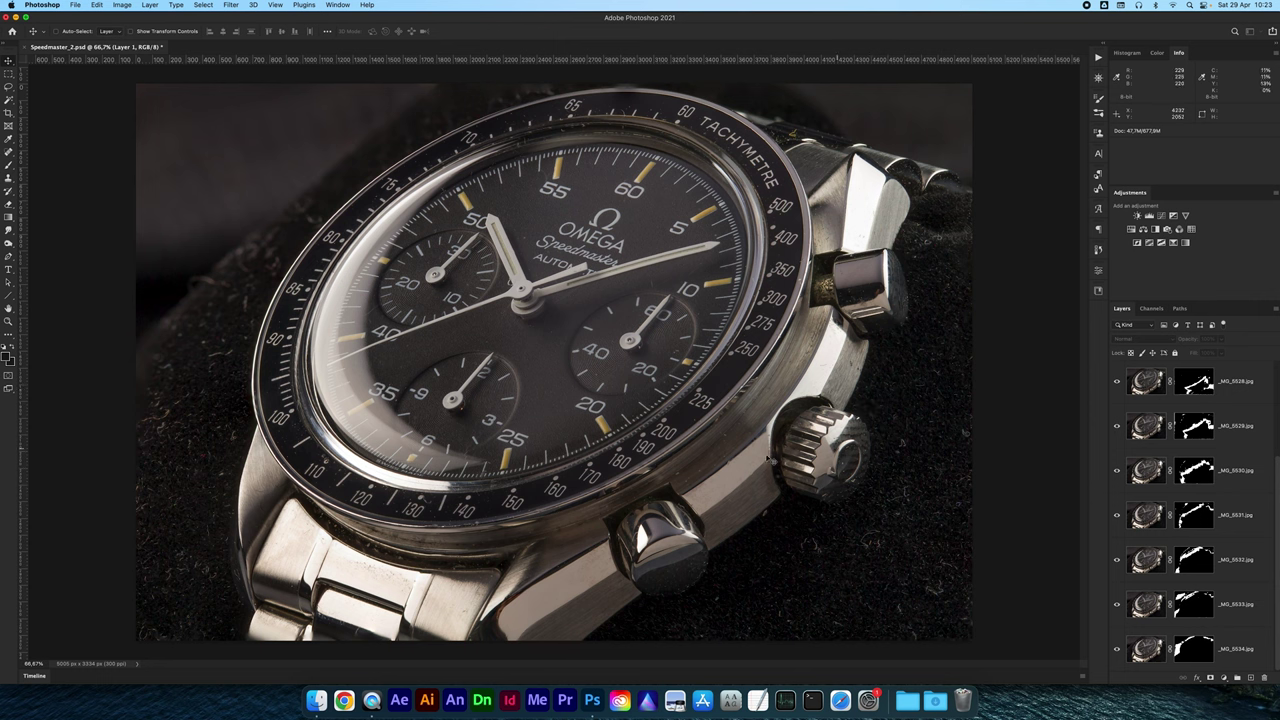
In Speedmaster_2.psd, isolate layer _MG_5534.jpg and examine it with its mask disabled, followed by the mask on its own.
left_click(1117, 650, "alt")
left_click(1185, 652, "shift")
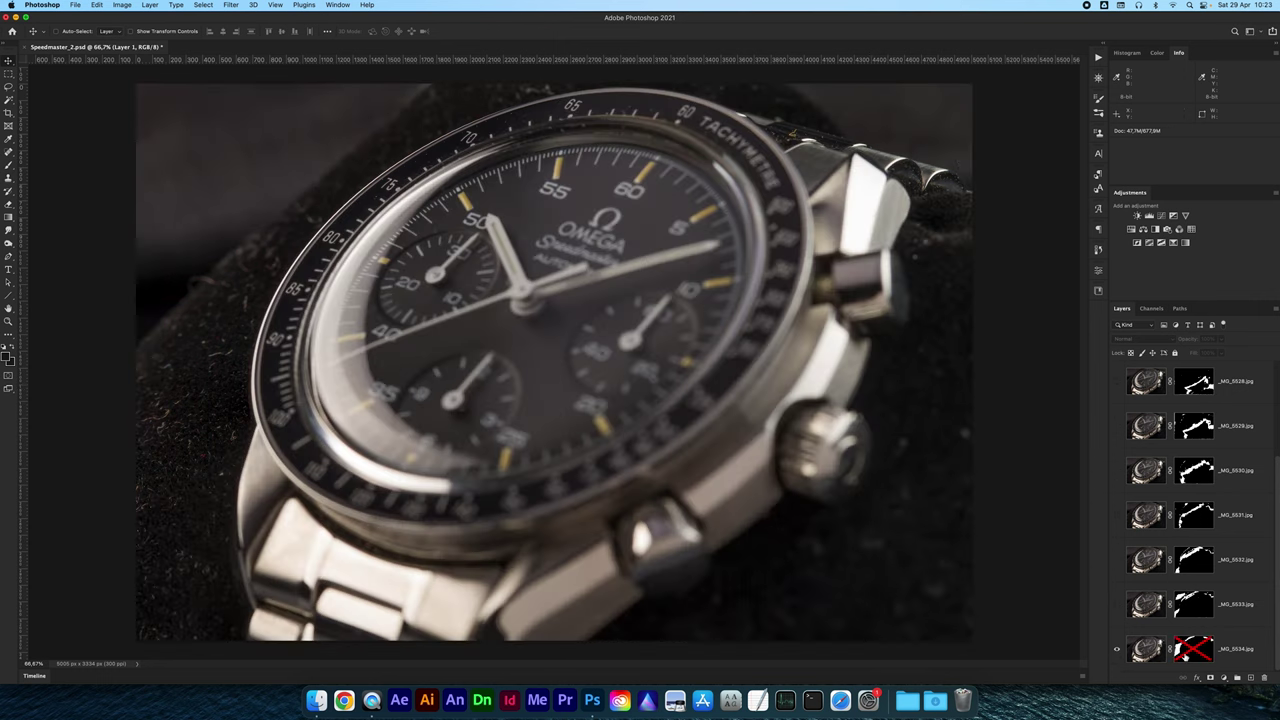
left_click(1185, 652, "shift")
left_click(1185, 652, "alt")
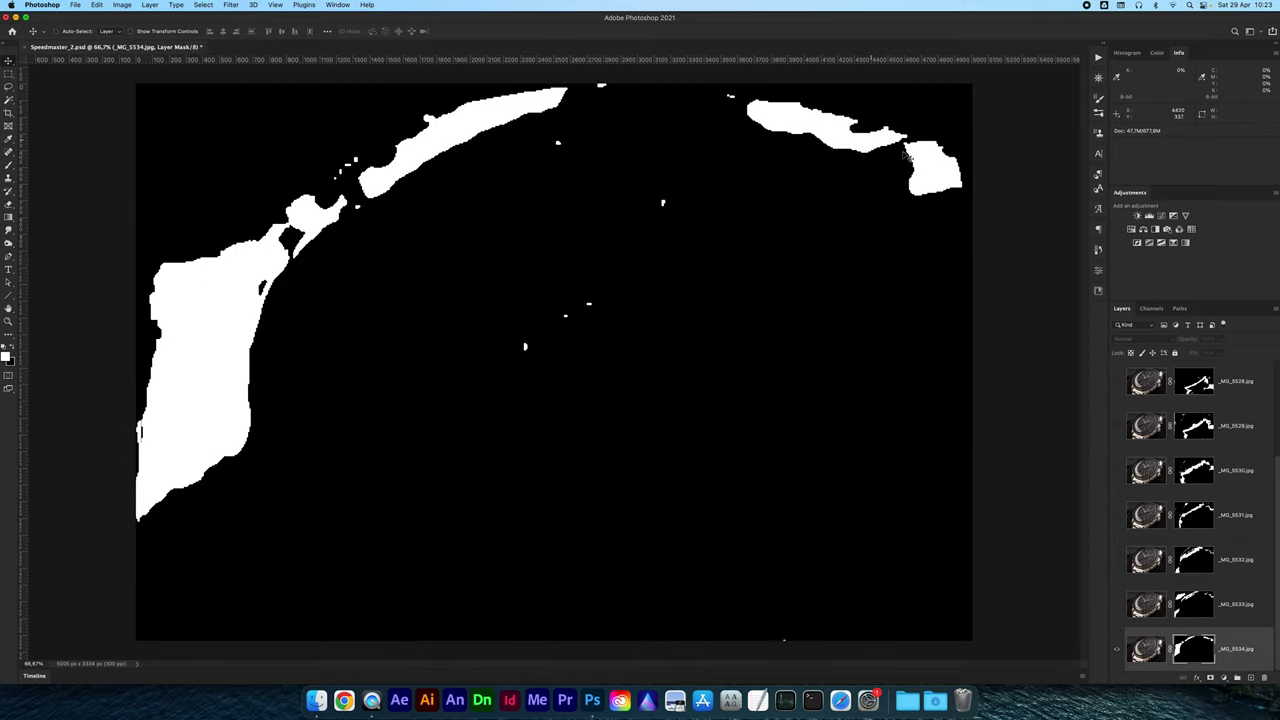
Isolate the masked layers from _MG_5534.jpg up to _MG_5528.jpg one at a time to examine their contributions, and restore the visibility of all layers.
left_click(1117, 651, "alt")
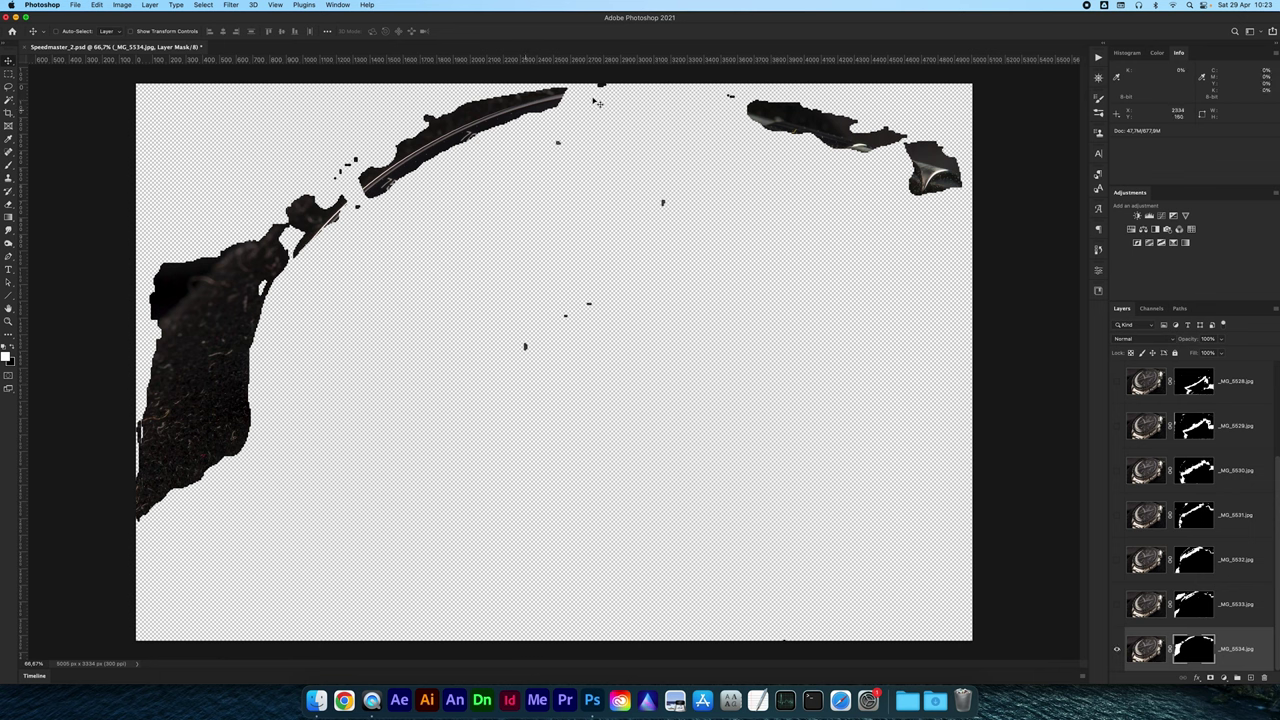
left_click(1117, 604, "alt")
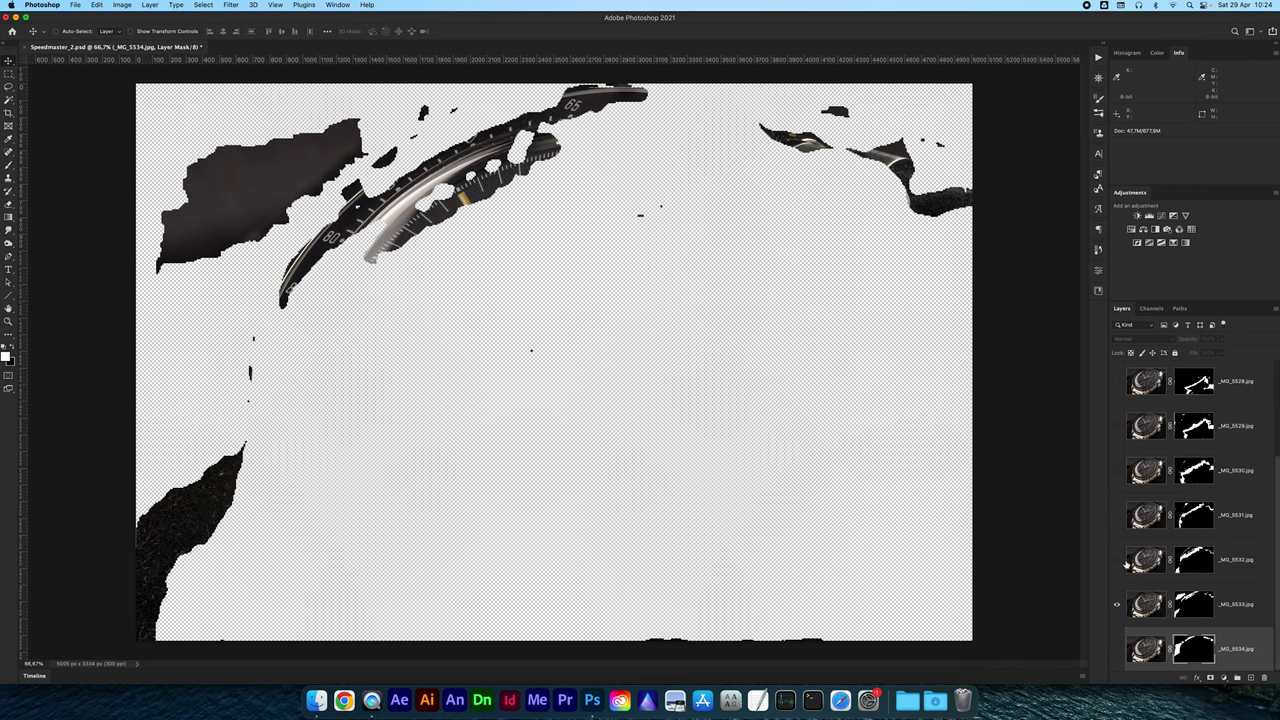
left_click(1117, 560, "alt")
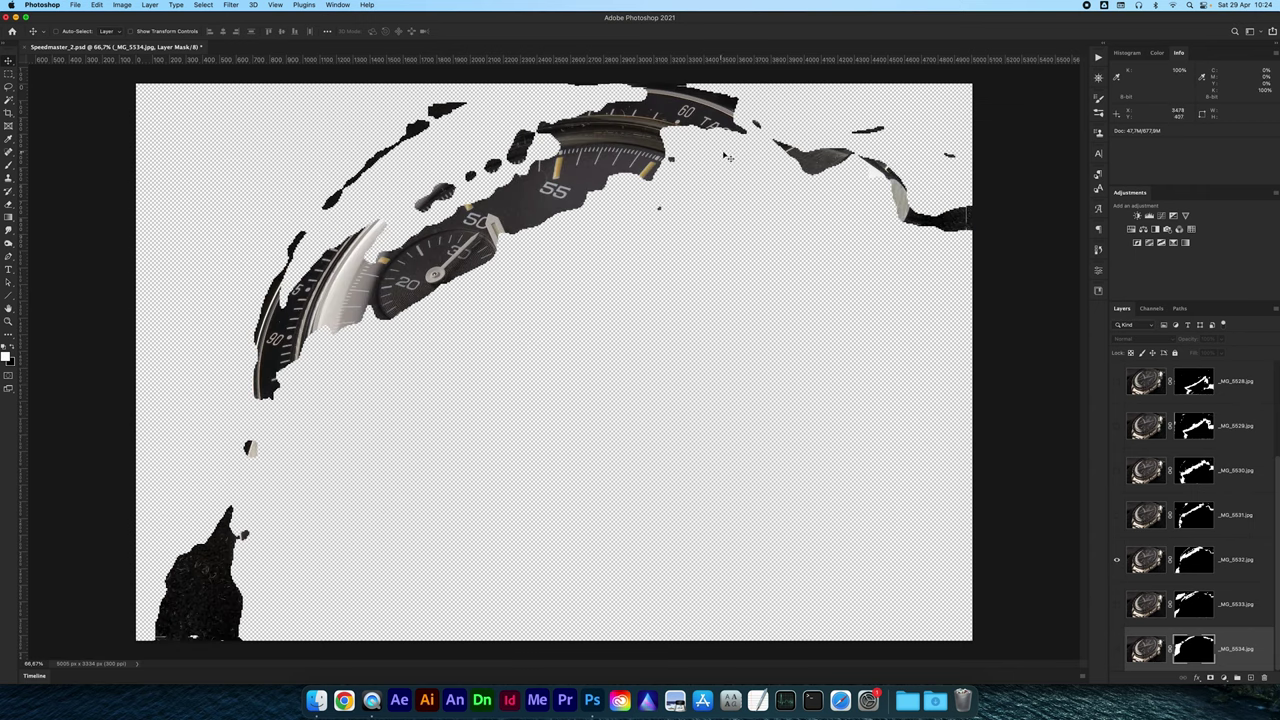
left_click(1116, 516, "alt")
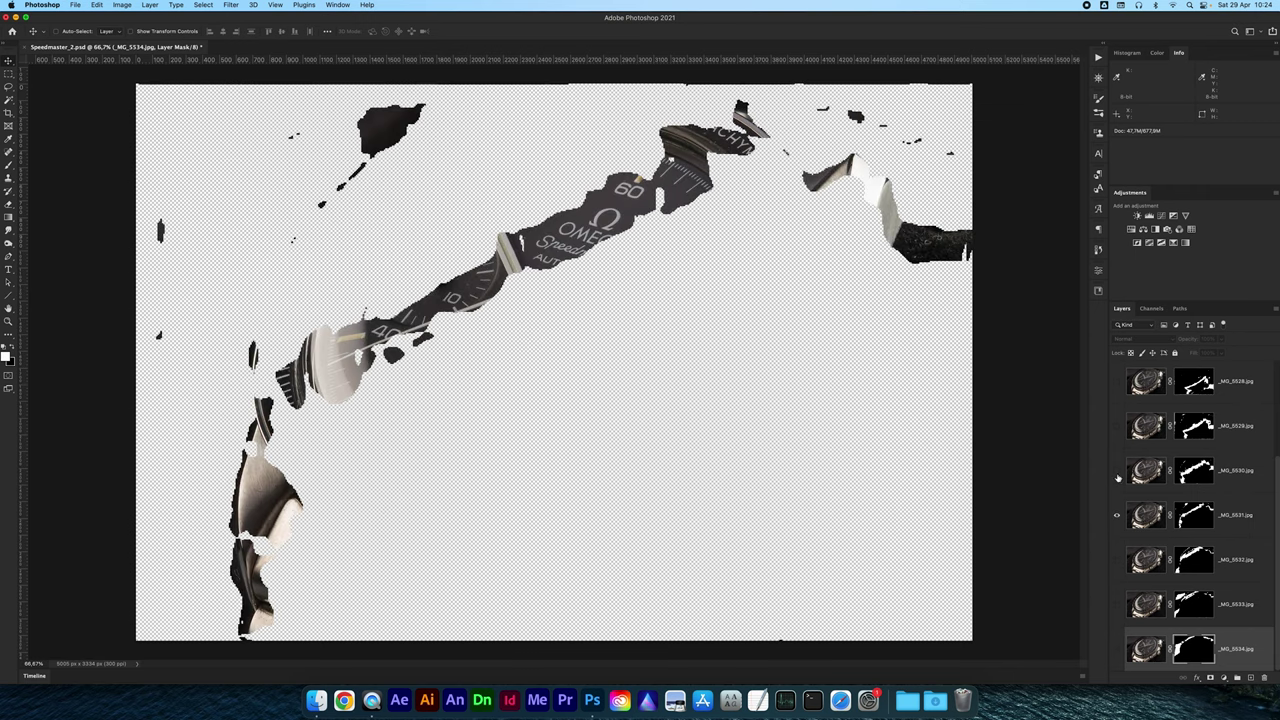
left_click(1118, 476, "alt")
left_click(1118, 428, "alt")
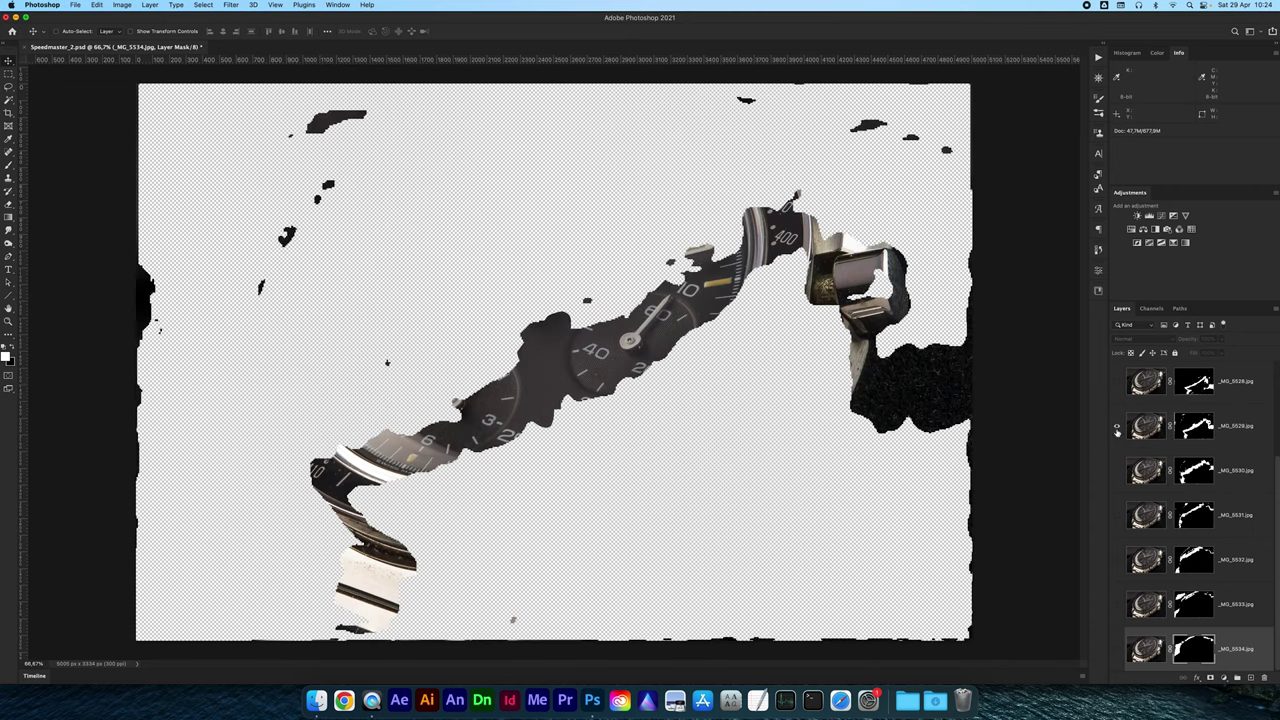
left_click(1116, 383, "alt")
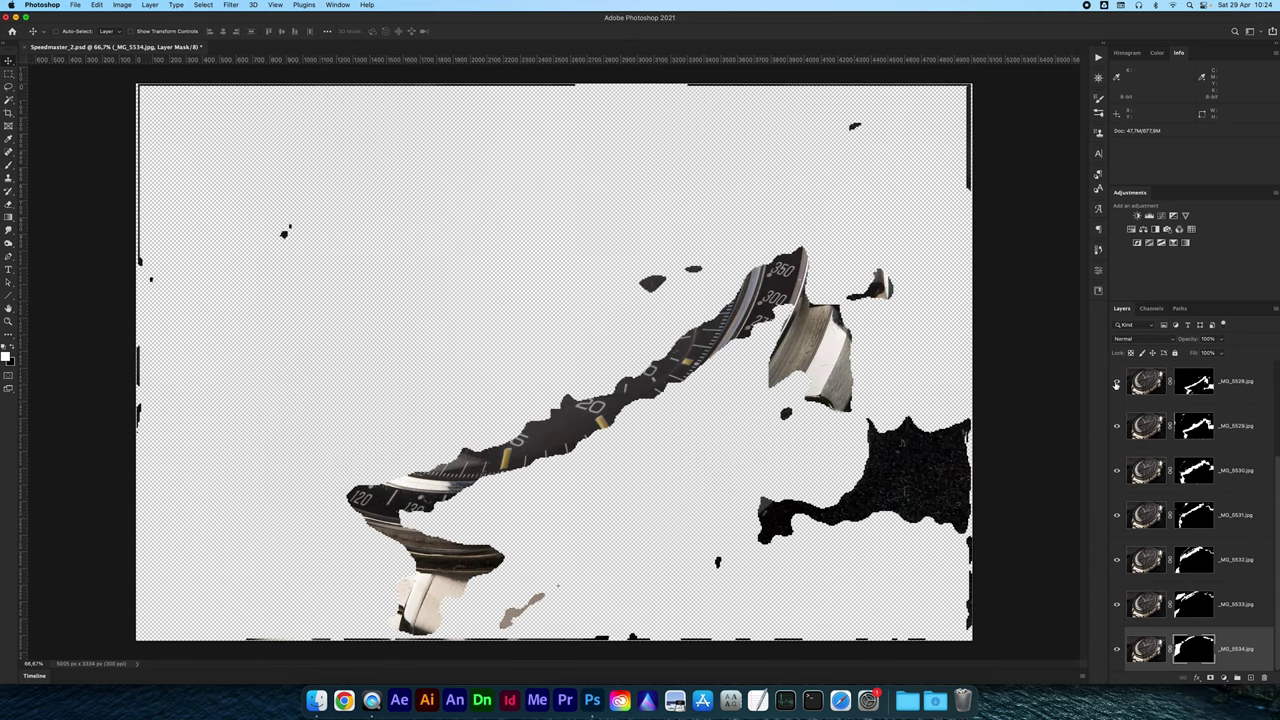
left_click(1117, 383, "alt")
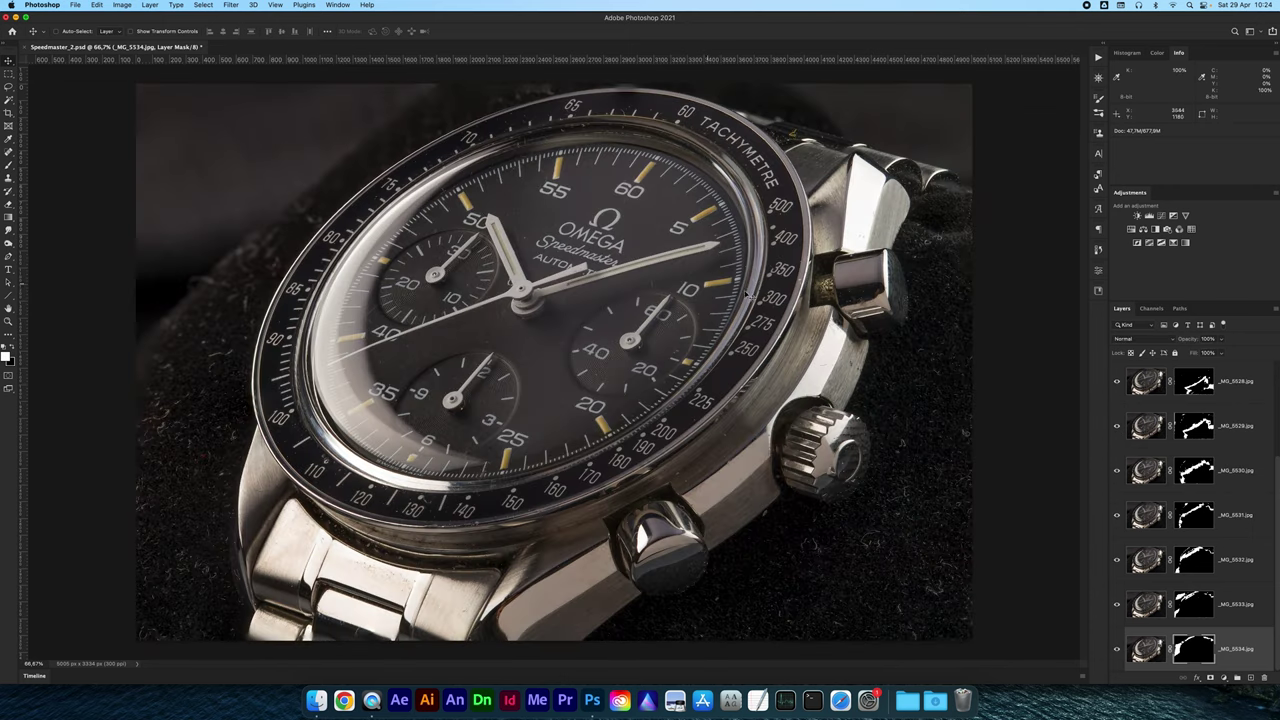
Compare the image with layer _MG_5526.jpg's mask disabled and enabled, and examine that mask on its own.
key("super+shift+alt+n")
left_click(1192, 432, "shift")
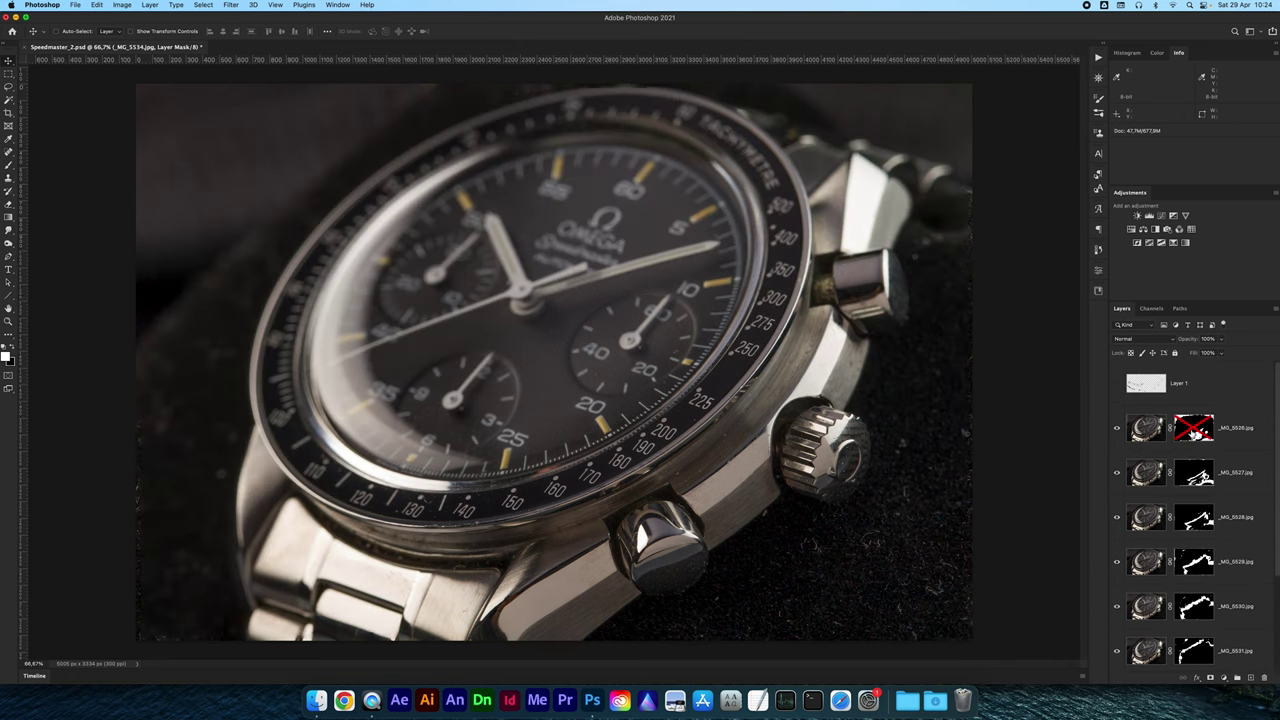
left_click(1146, 428)
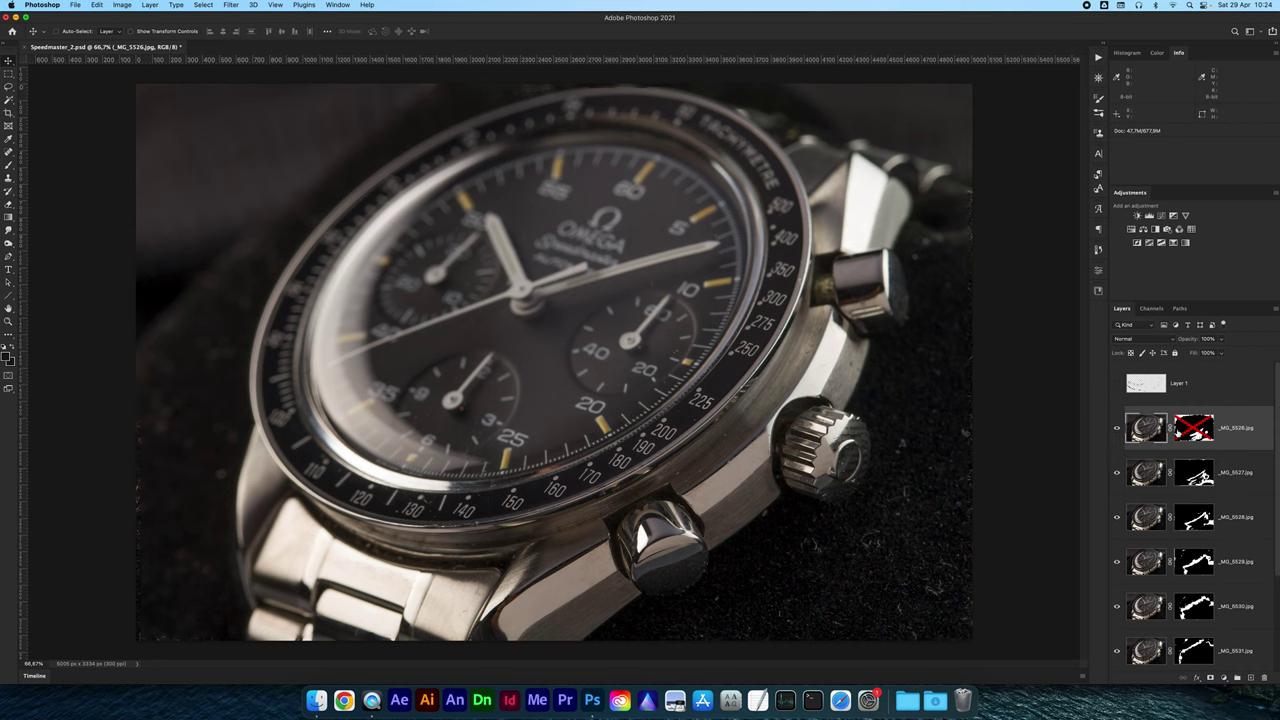
left_click(1193, 428, "shift")
left_click(1193, 428, "shift")
left_click(1193, 428, "shift")
left_click(1193, 428, "shift")
left_click(1193, 428, "shift")
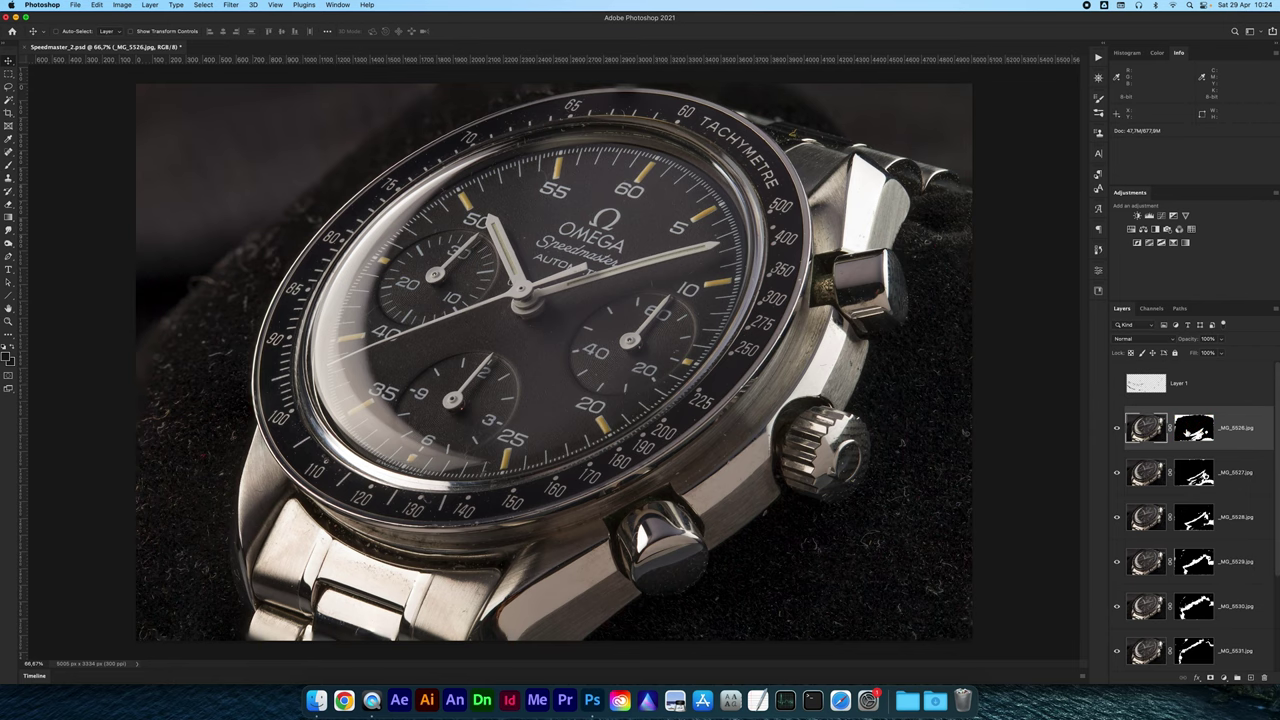
left_click(1186, 429, "shift")
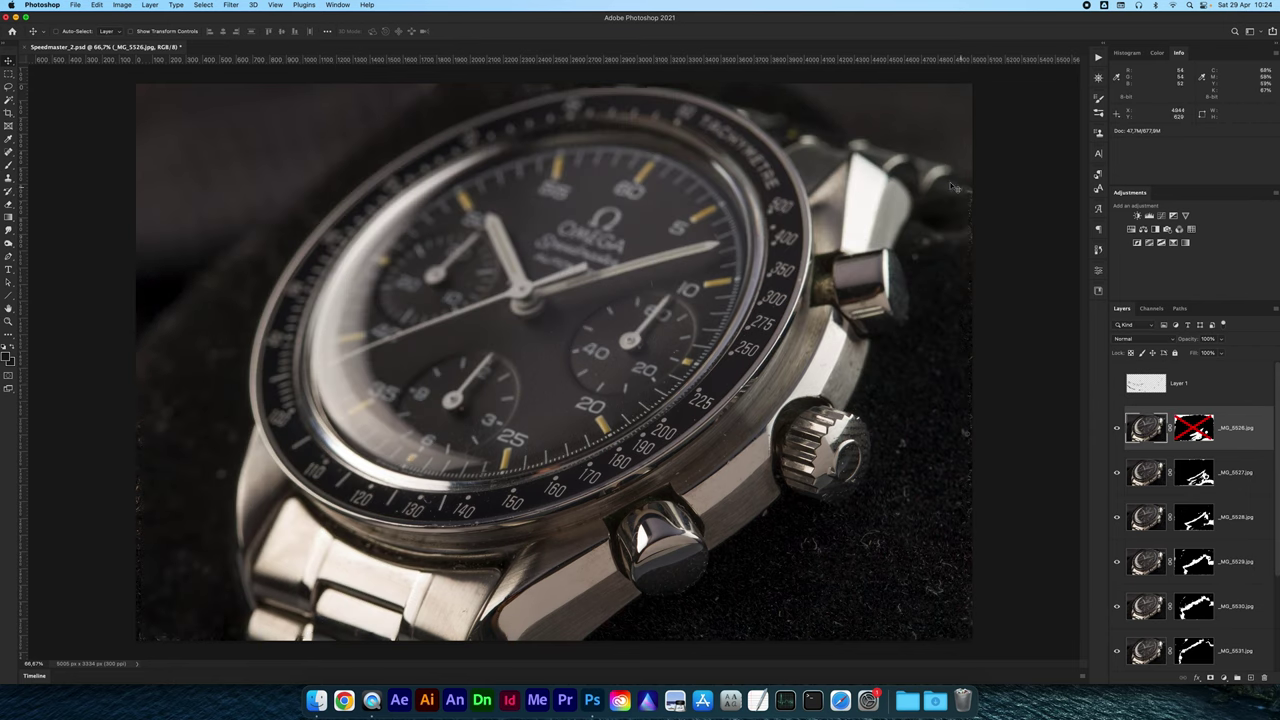
left_click(1193, 428, "shift")
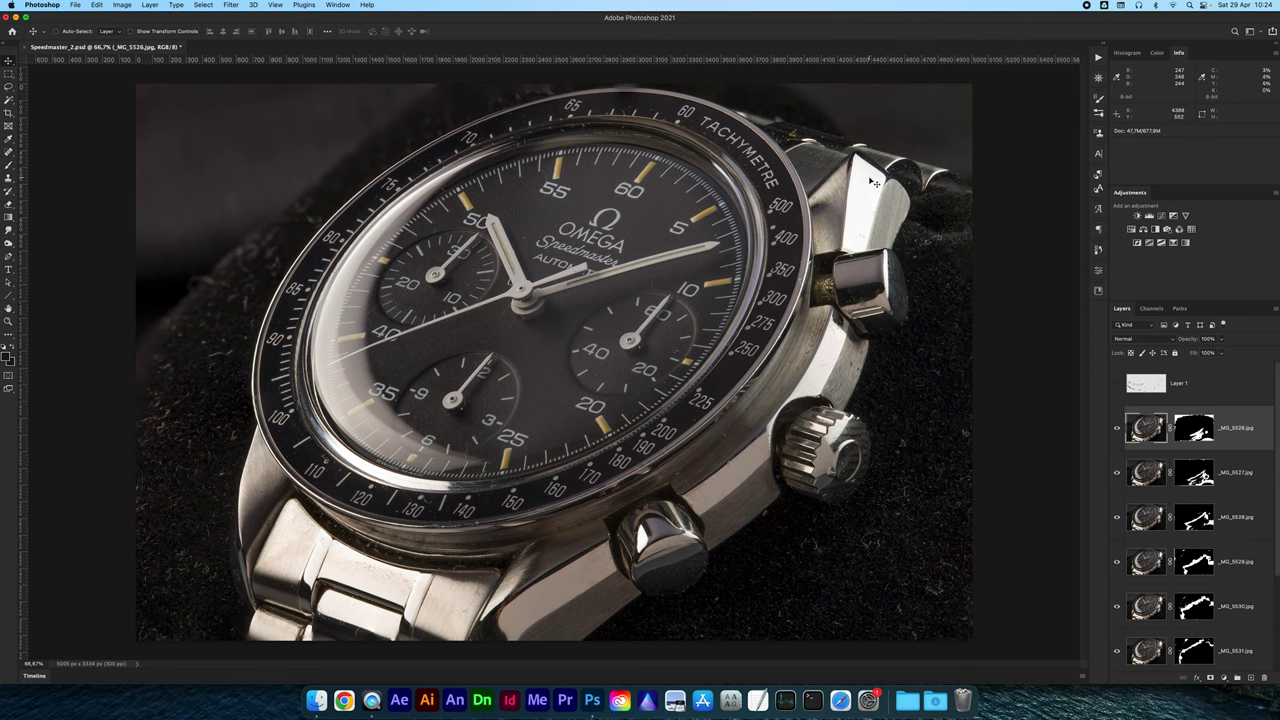
left_click(1193, 428, "alt")
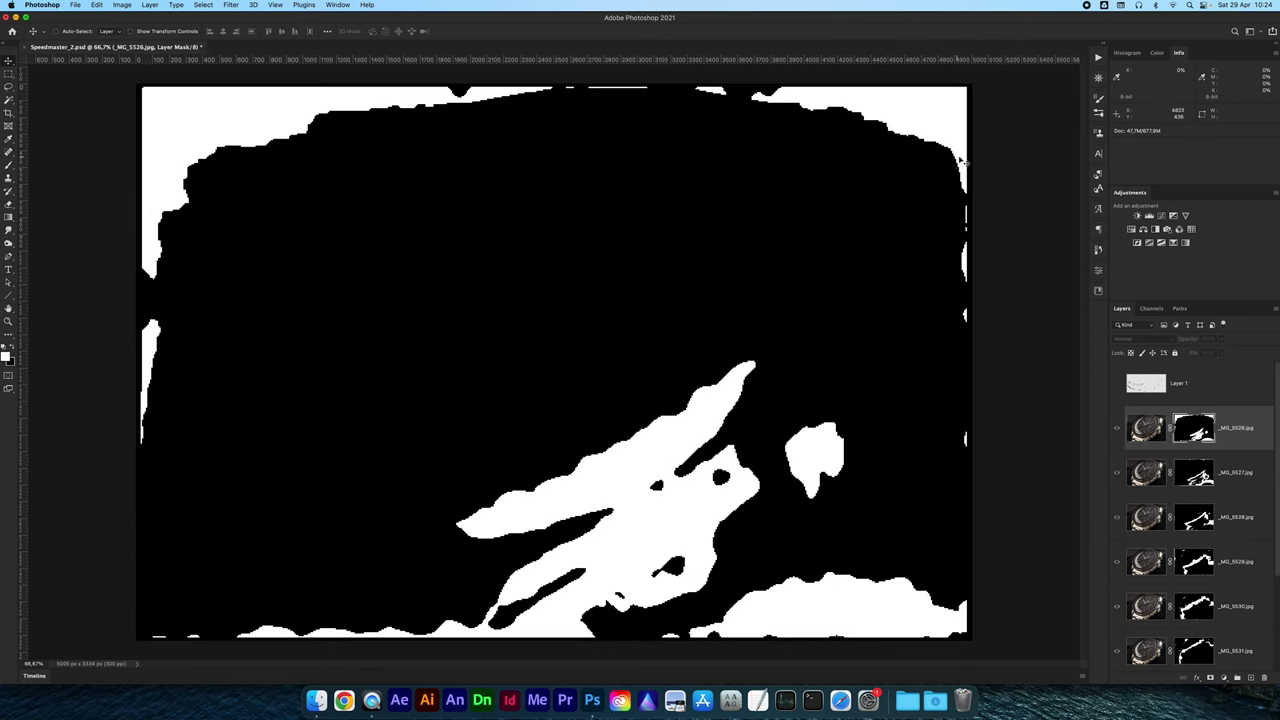
left_click(1192, 440, "alt")
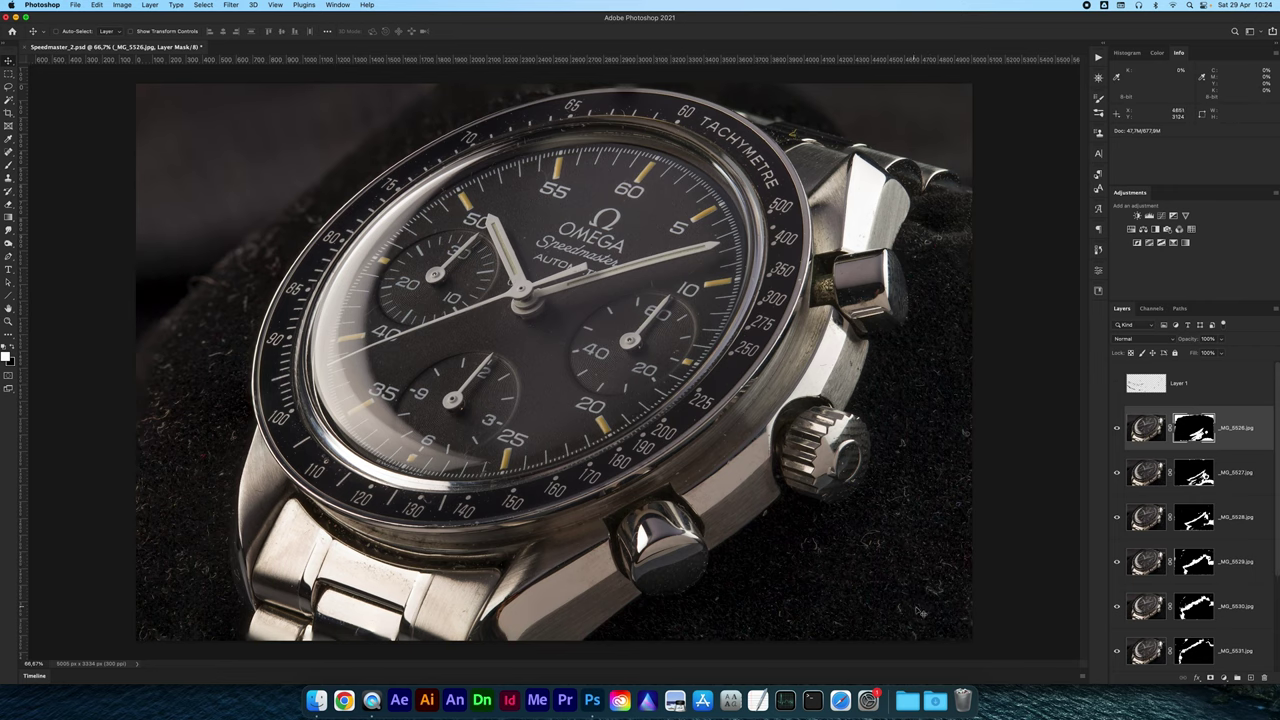
Make Layer 1 visible and inspect the blended dial, sub-dials and hands at 100% zoom.
scroll(570, 427, "up", 3)
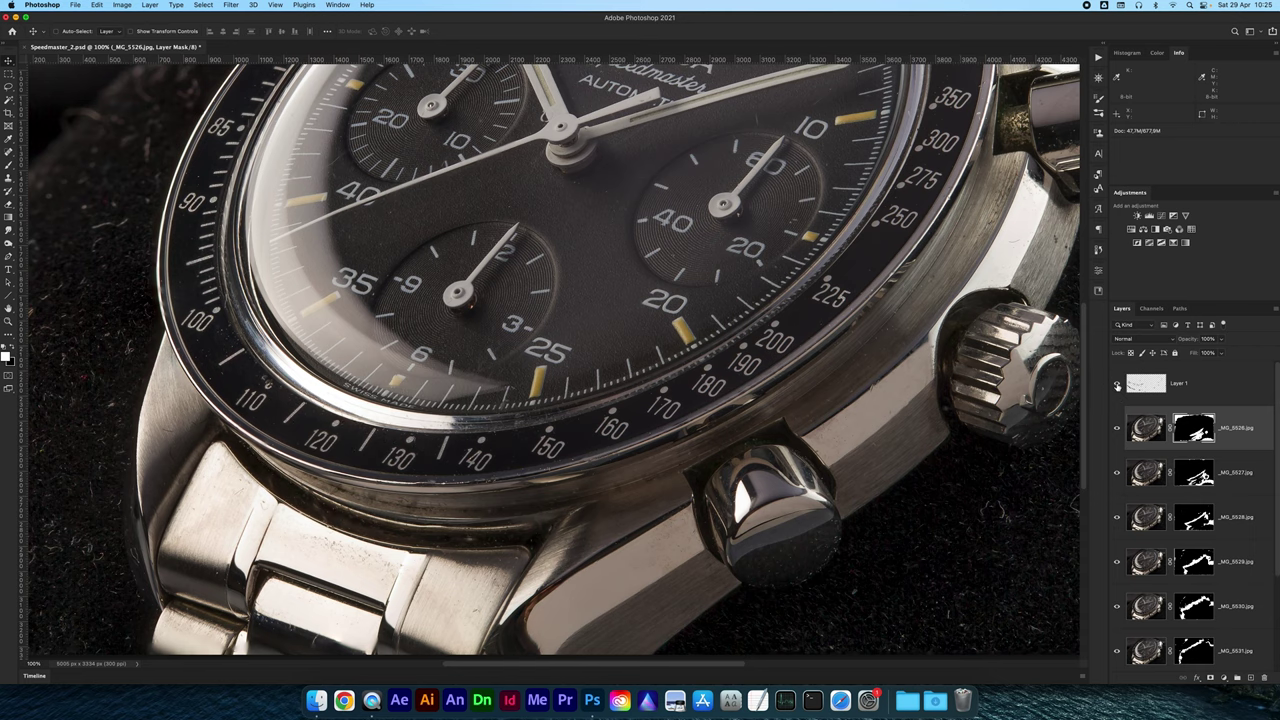
scroll(816, 373, "up", 3)
scroll(816, 373, "right", 3)
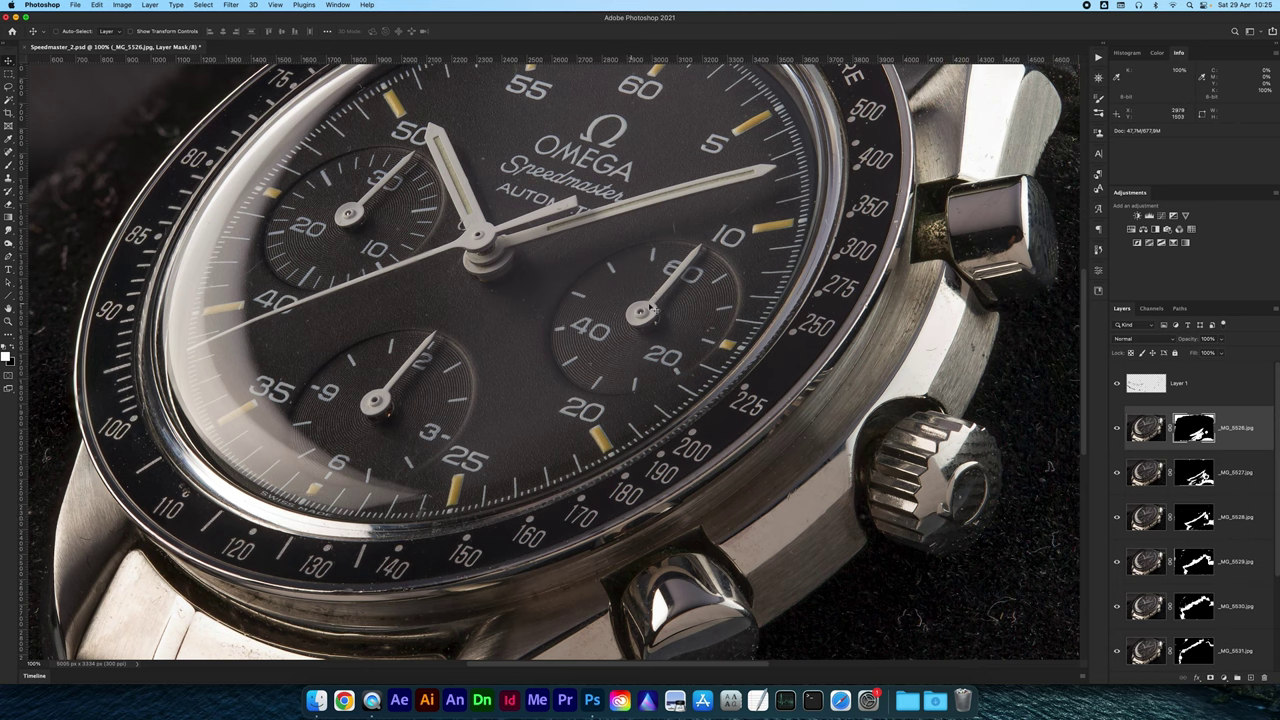
scroll(690, 272, "up", 5)
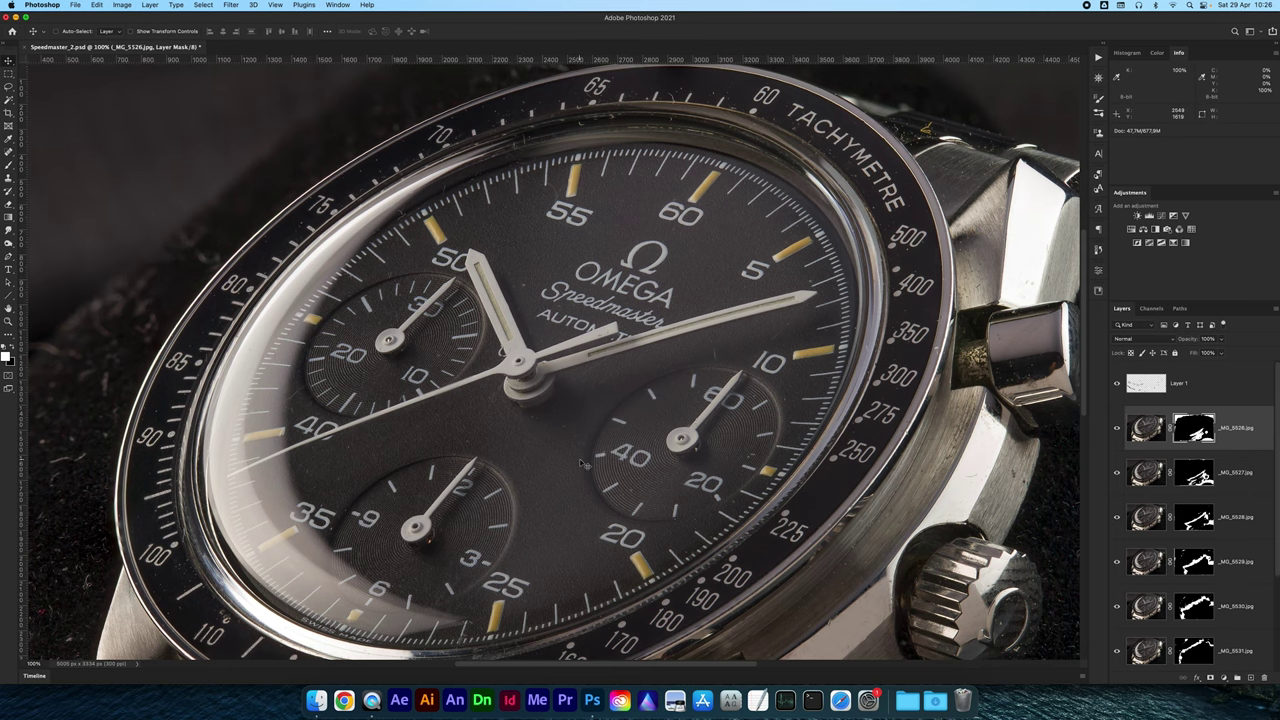
key("super+minus")
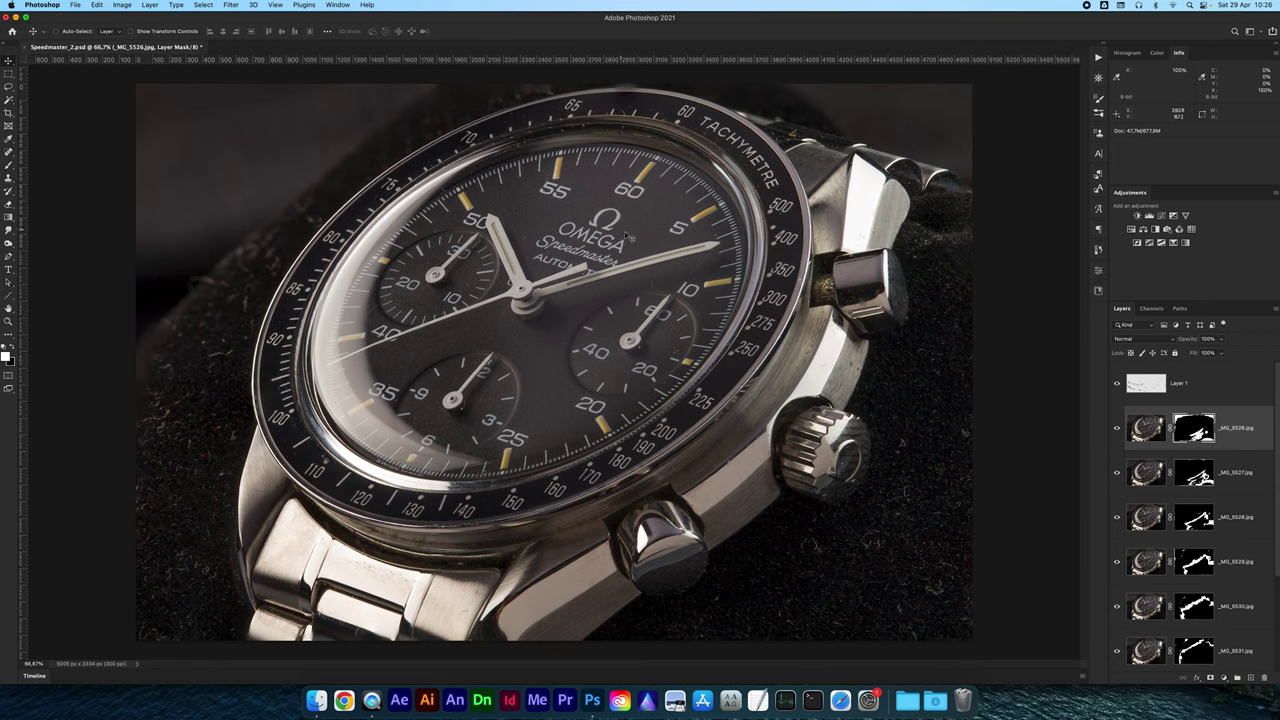
key("super+plus")
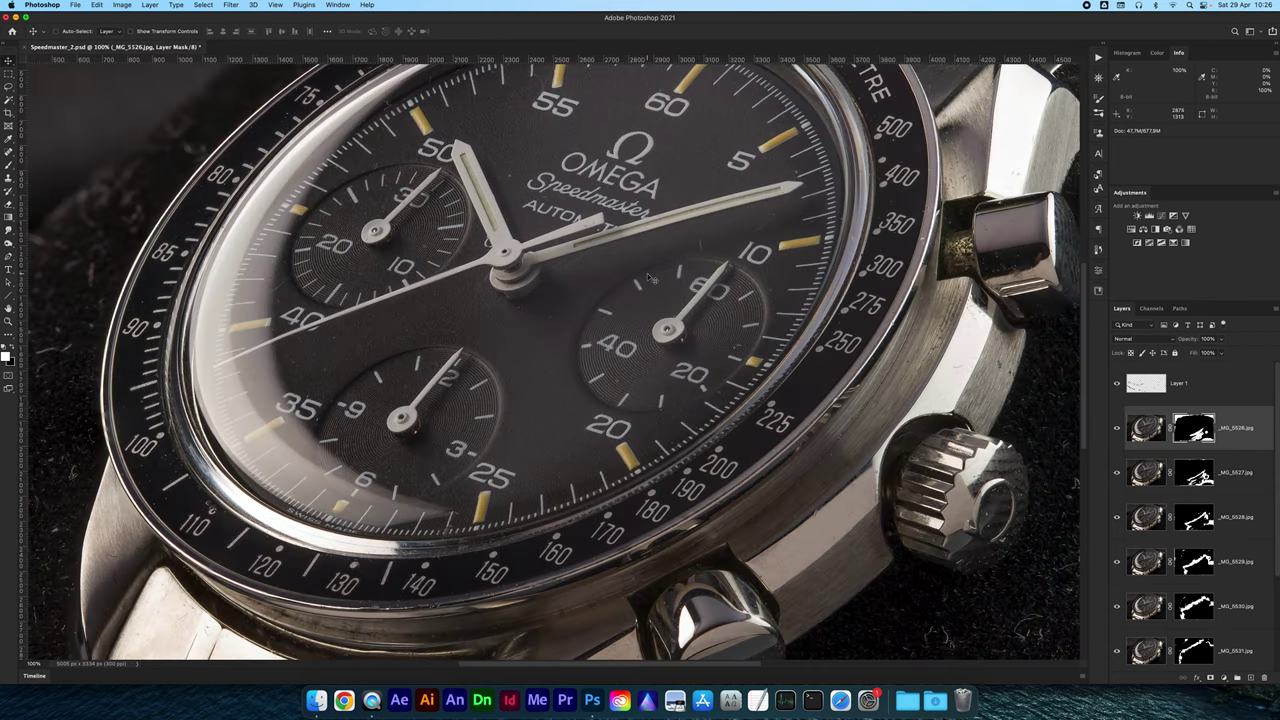
scroll(647, 273, "up", 5)
scroll(840, 244, "left", 3)
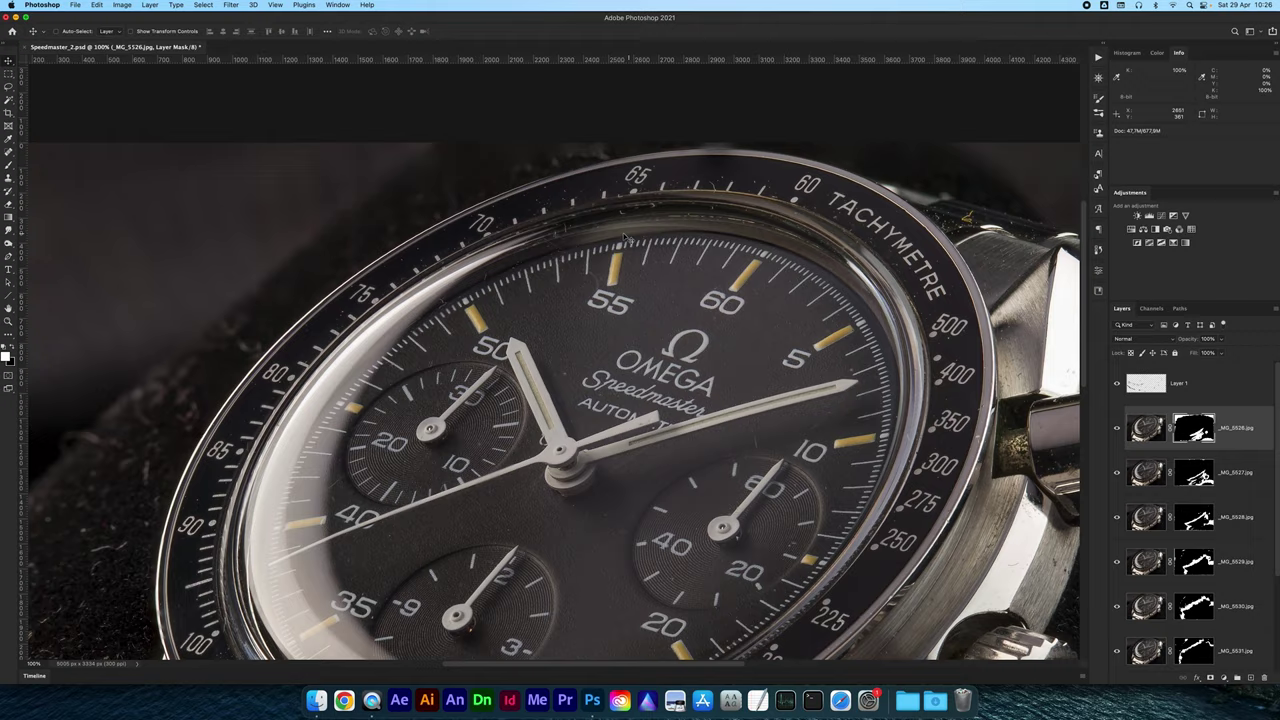
Inspect the dial edge and tachymetre bezel at 200% zoom, from the 65 marking round to 130.
key("super+plus")
scroll(625, 272, "up", 3)
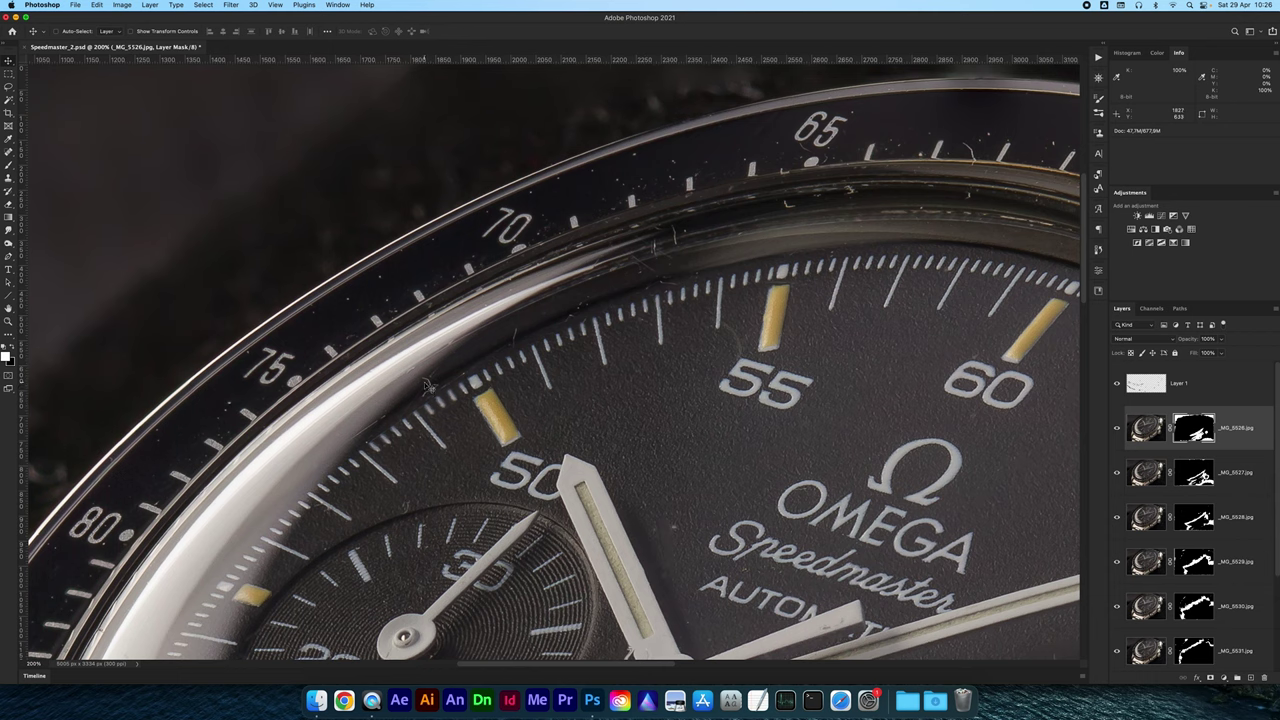
scroll(479, 398, "down", 5)
scroll(479, 398, "left", 5)
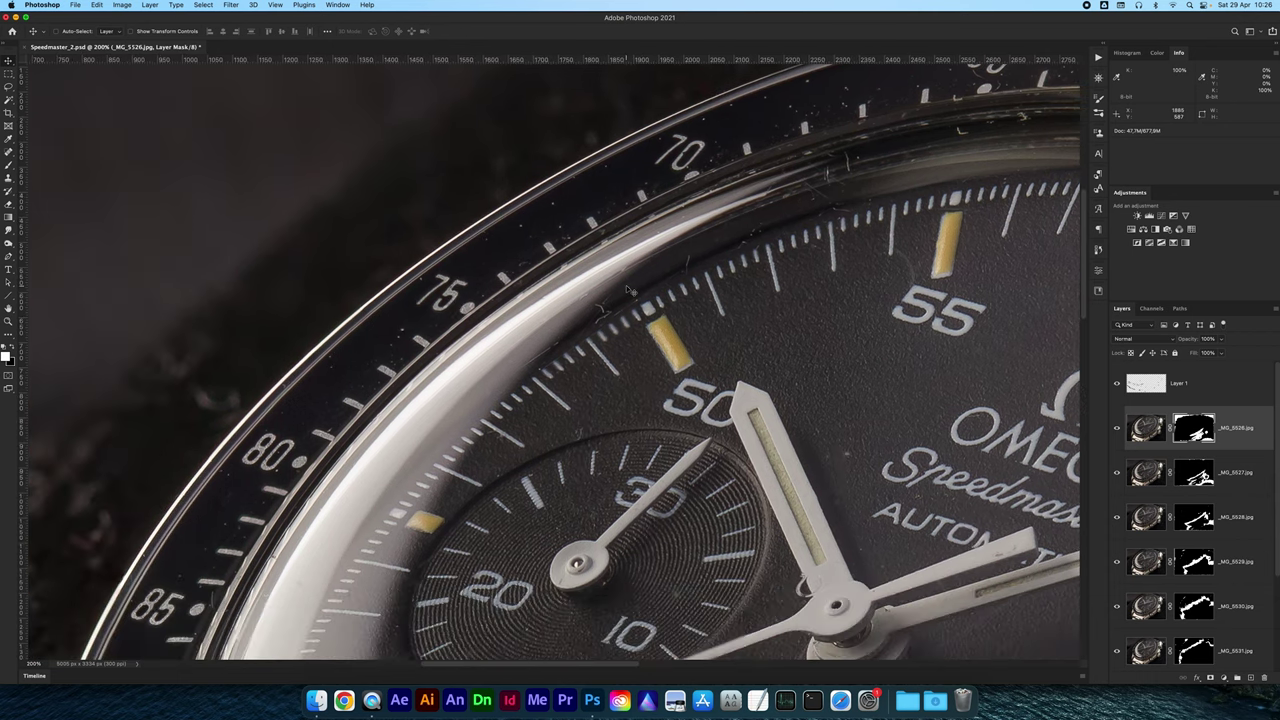
scroll(630, 290, "down", 5)
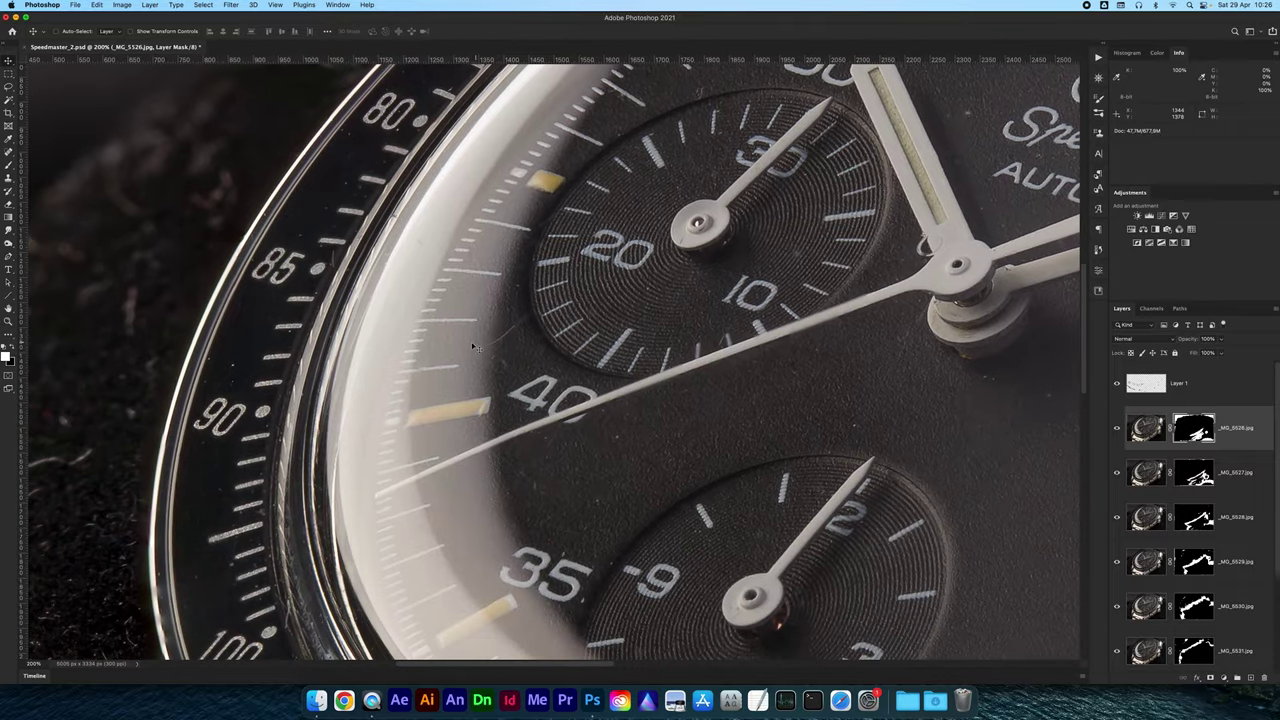
scroll(477, 347, "down", 8)
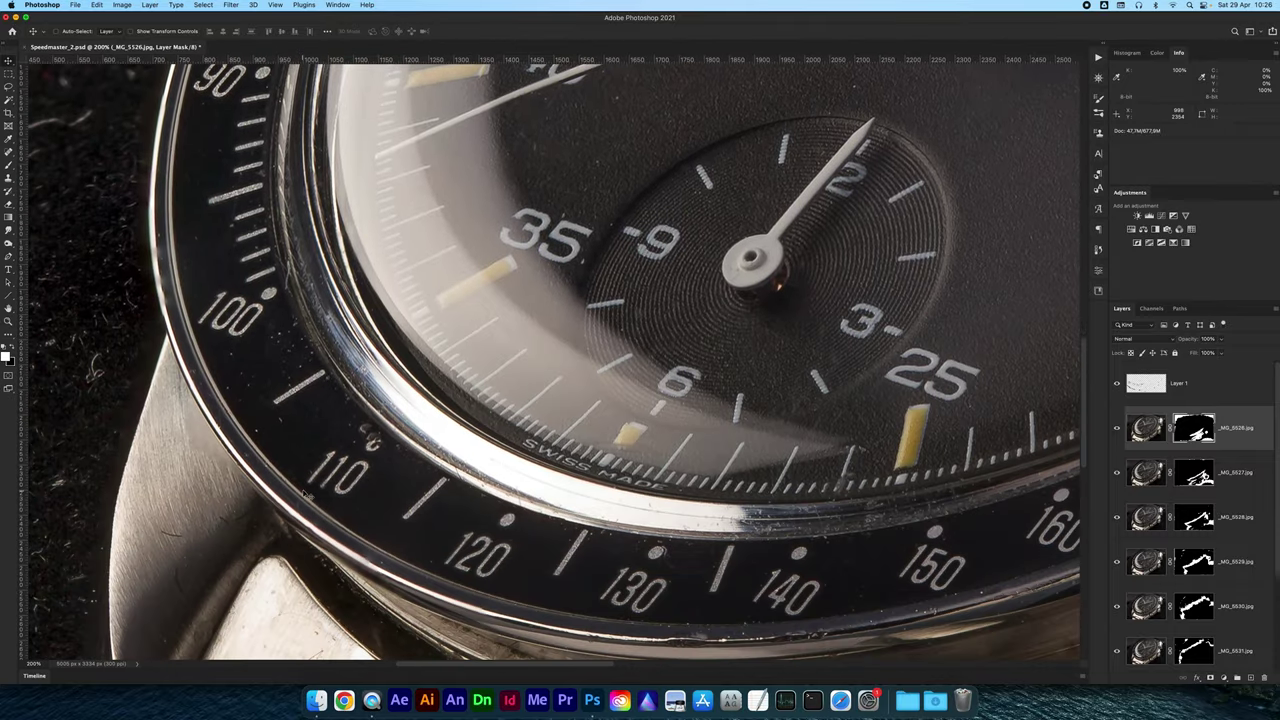
Inspect the lower bezel, bracelet lug and pusher at 200% zoom for dust and blending flaws.
scroll(323, 469, "down", 6)
scroll(323, 469, "right", 3)
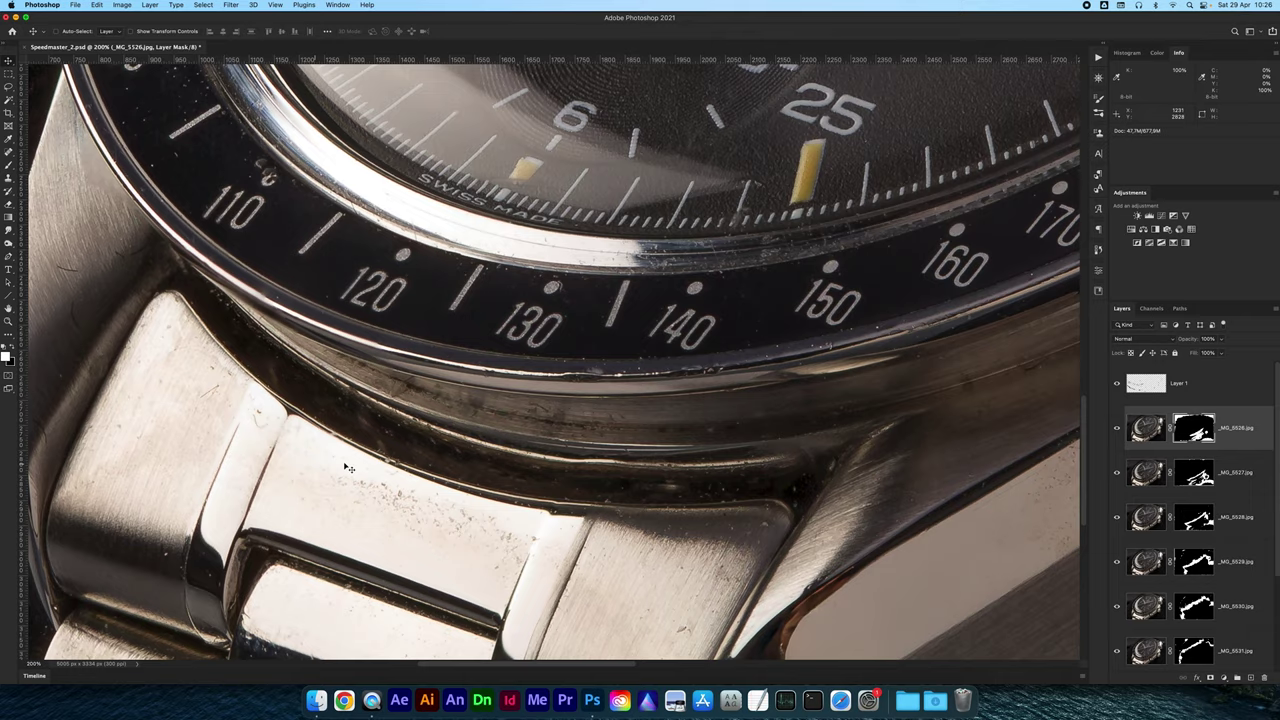
scroll(409, 487, "right", 3)
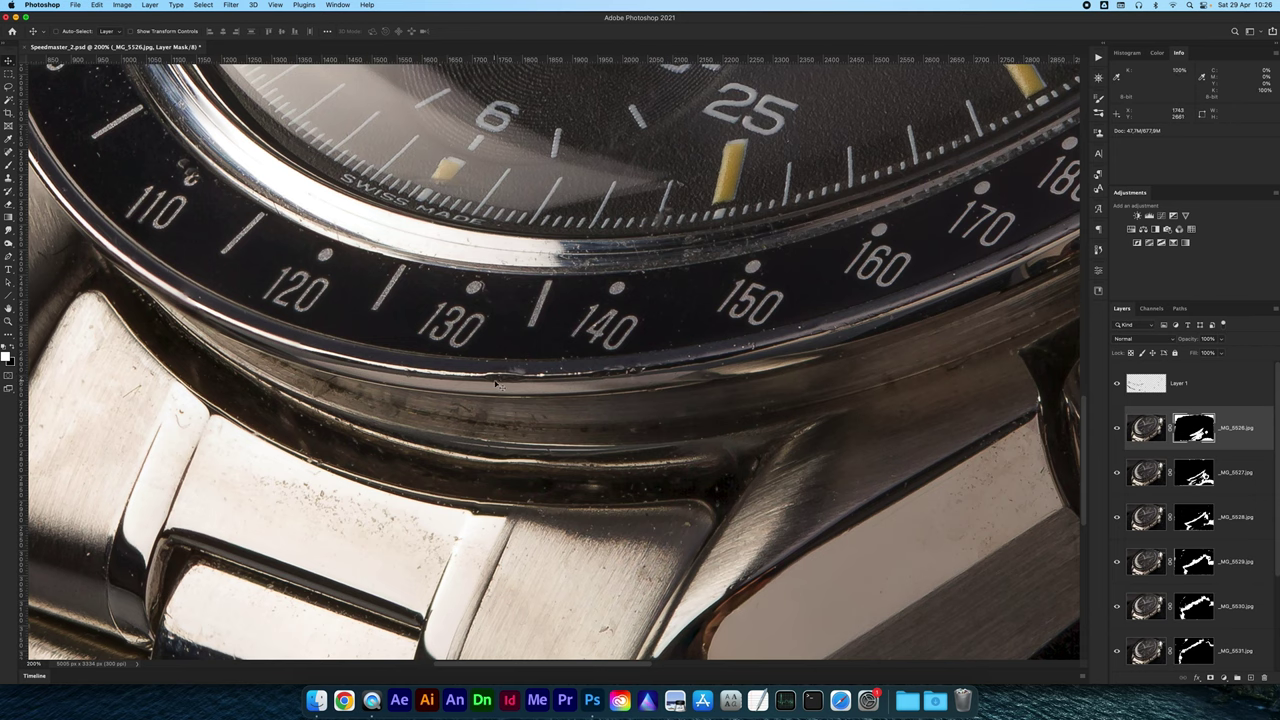
scroll(628, 377, "right", 5)
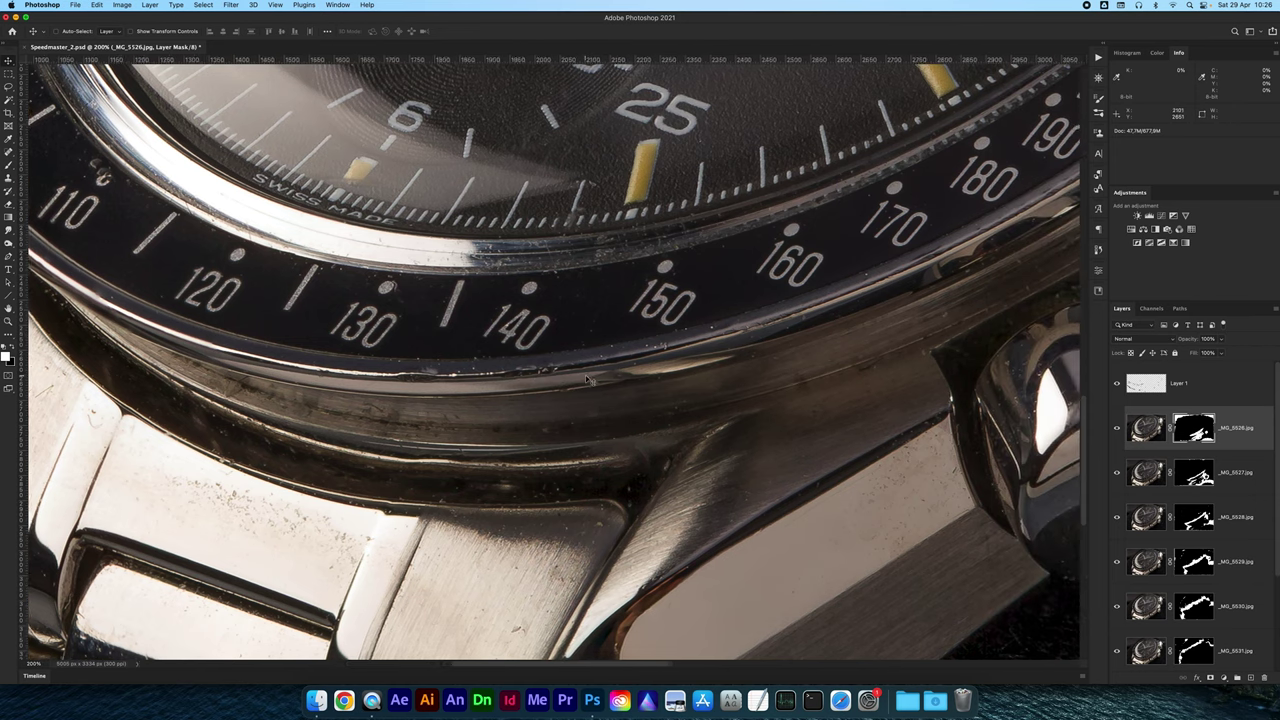
scroll(700, 368, "right", 5)
scroll(700, 368, "right", 3)
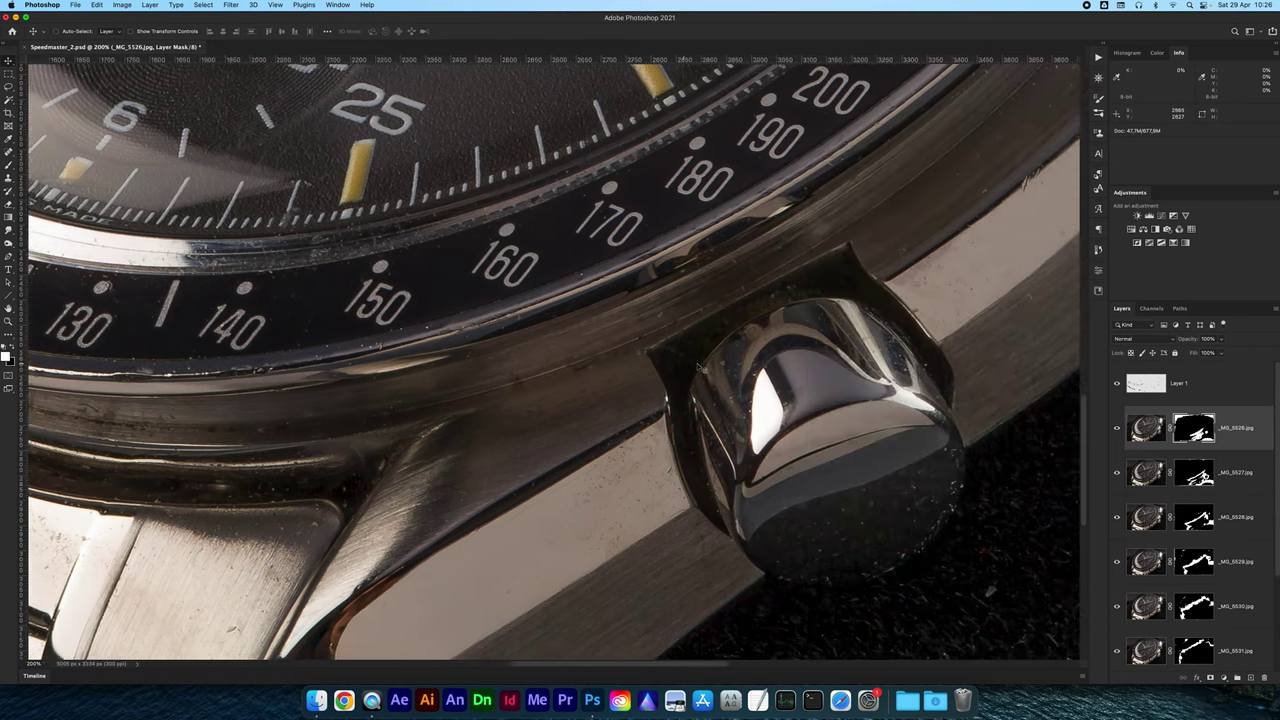
scroll(700, 368, "up", 3)
scroll(700, 368, "left", 2)
key("super+0")
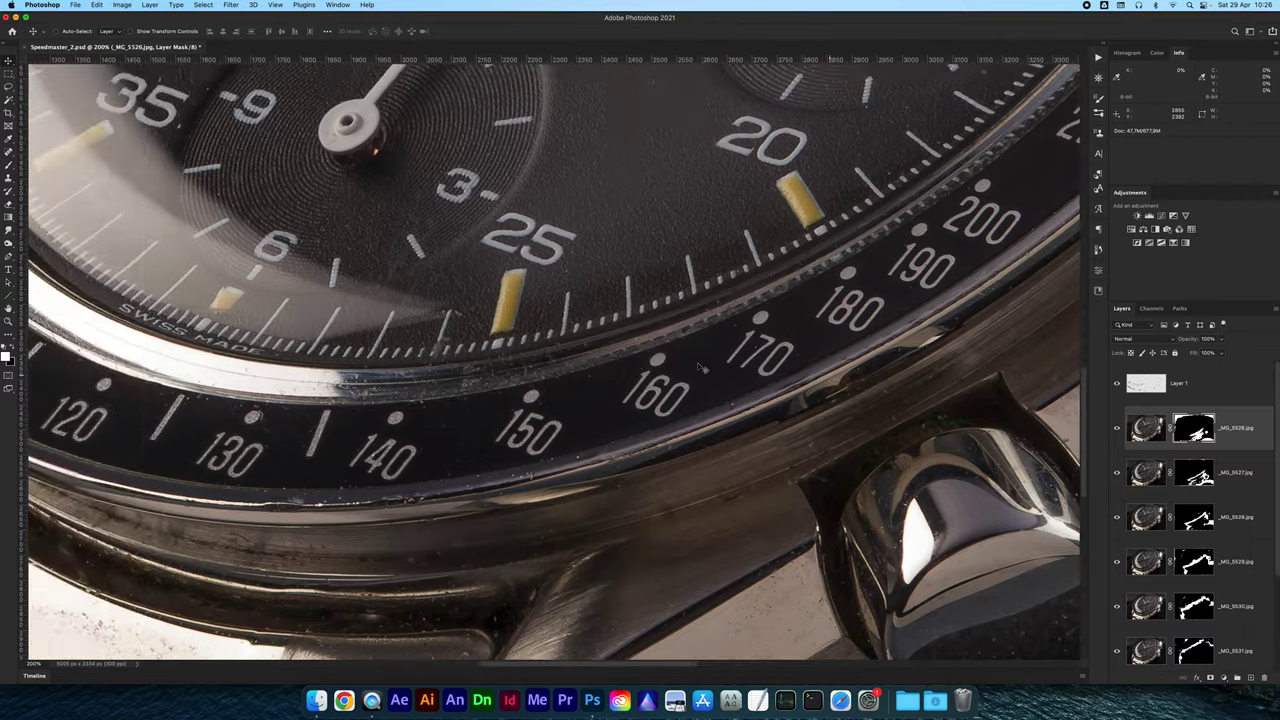